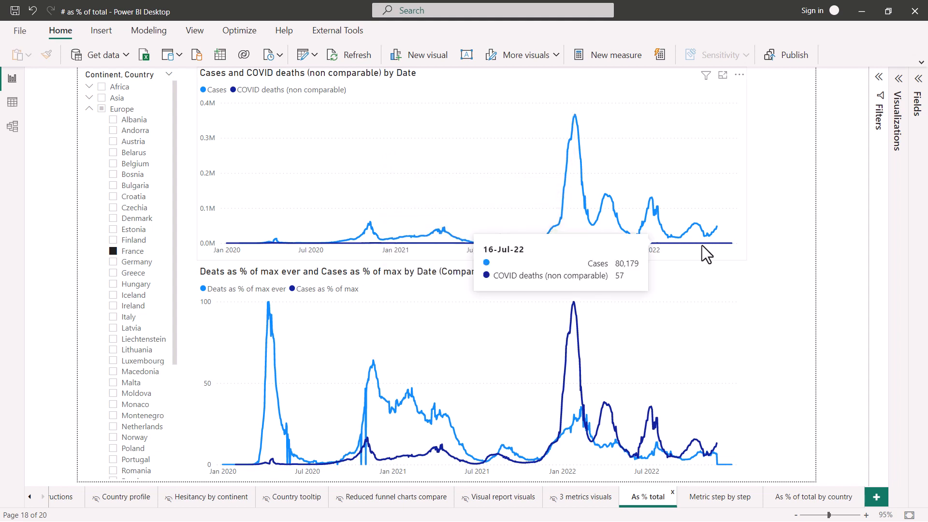
- Filter the cases and deaths charts on the As % total page to Germany
{"action": "mouse_move", "coordinate": [673, 247]}
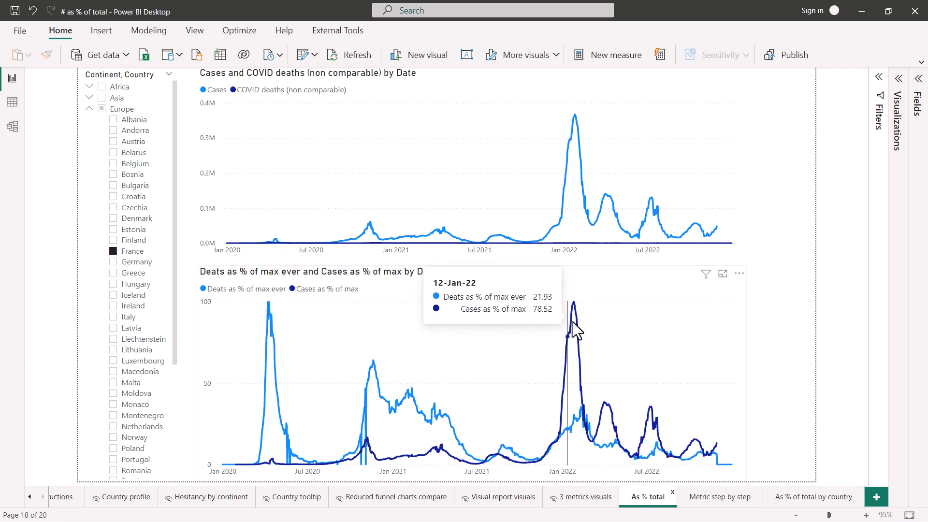
{"action": "left_click", "coordinate": [113, 263]}
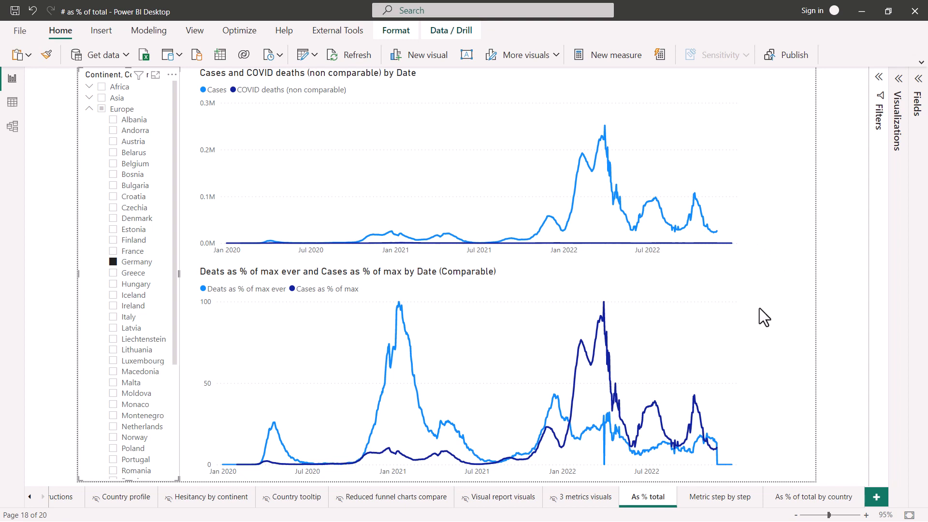
- On the Metric step by step page, narrow the Deaths max ever and Keep same deaths max ever chart to clear the COVID deaths chart
{"action": "left_click", "coordinate": [720, 497]}
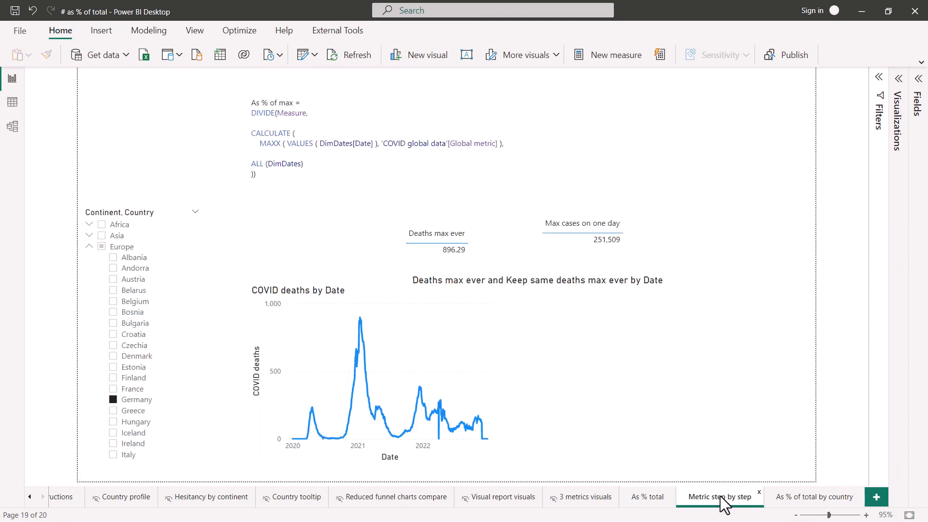
{"action": "left_click", "coordinate": [425, 284]}
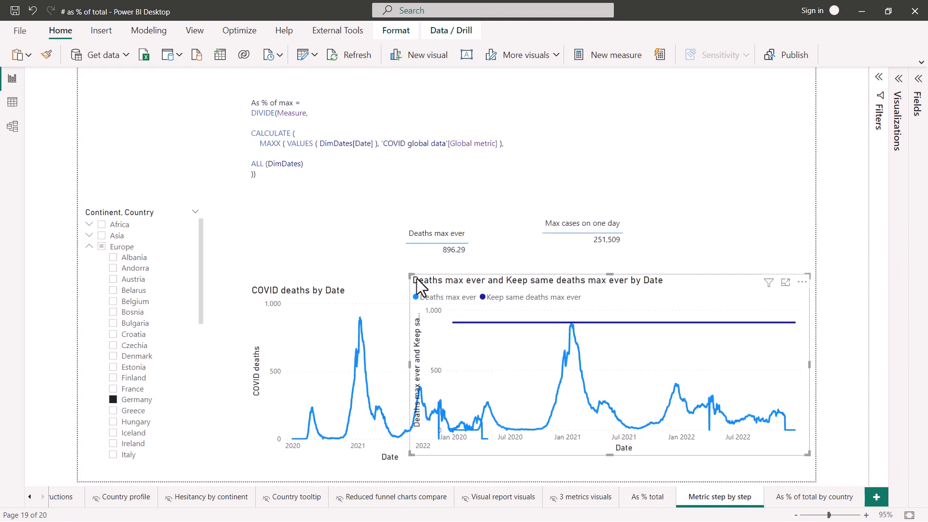
{"action": "left_click_drag", "start_coordinate": [407, 279], "coordinate": [518, 289]}
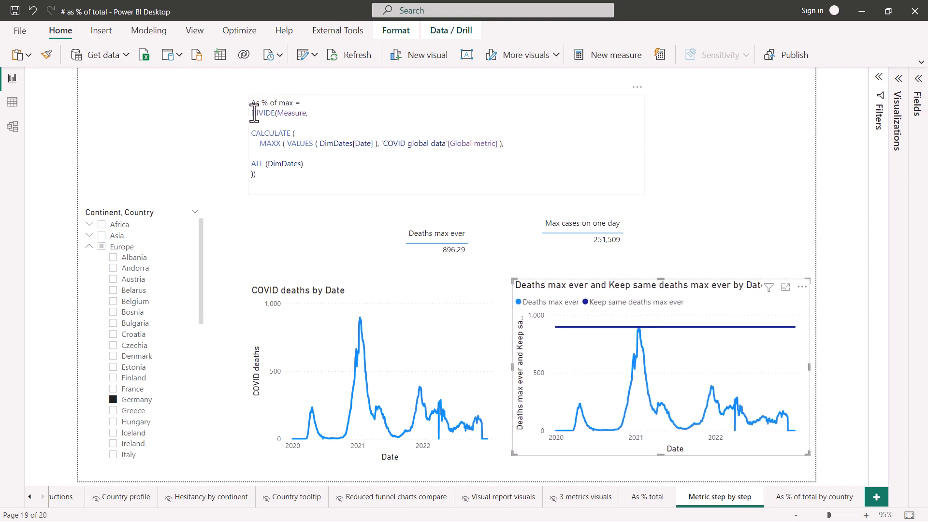
- Examine the DIVIDE, MAXX and ALL (DimDates) parts of the As % of max formula alongside the two deaths charts
{"action": "left_click_drag", "start_coordinate": [254, 112], "coordinate": [295, 178]}
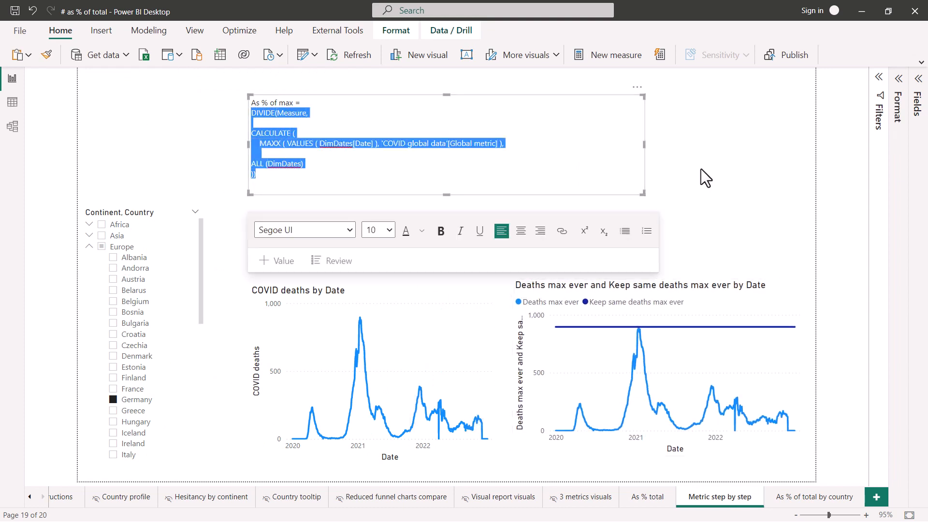
{"action": "left_click", "coordinate": [518, 145]}
{"action": "left_click_drag", "start_coordinate": [504, 143], "coordinate": [260, 144]}
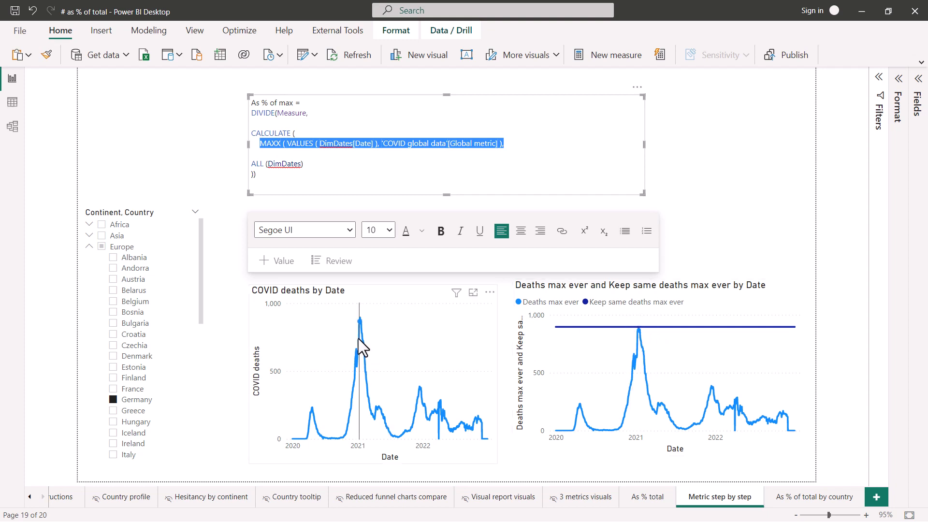
{"action": "mouse_move", "coordinate": [360, 329]}
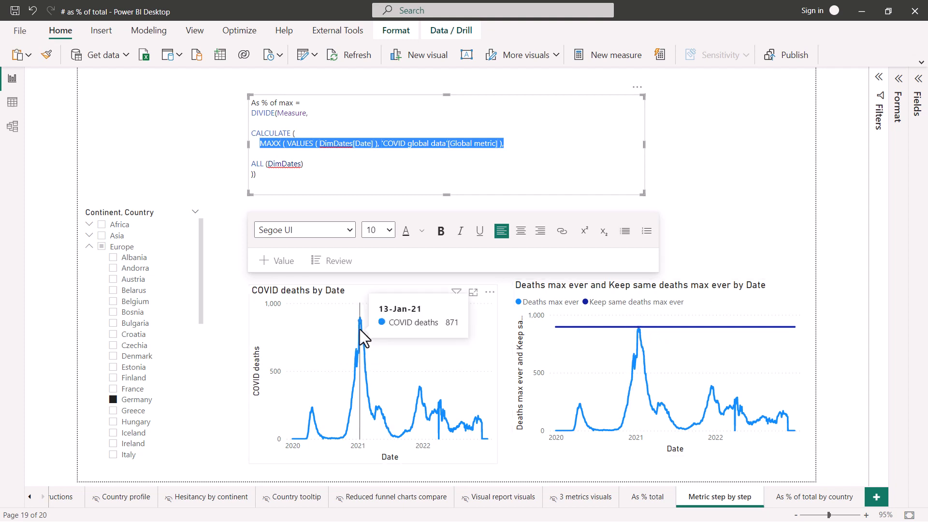
{"action": "left_click", "coordinate": [280, 113]}
{"action": "left_click_drag", "start_coordinate": [277, 114], "coordinate": [303, 114]}
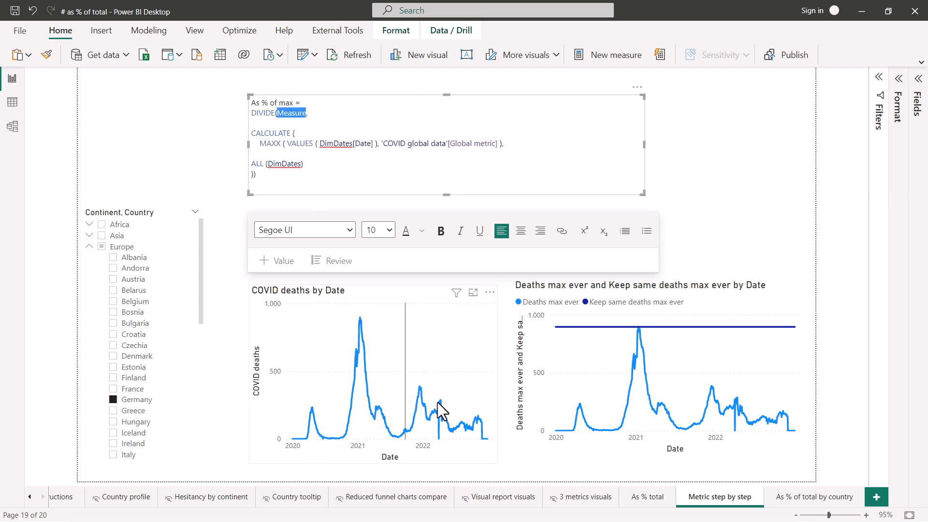
{"action": "mouse_move", "coordinate": [573, 381]}
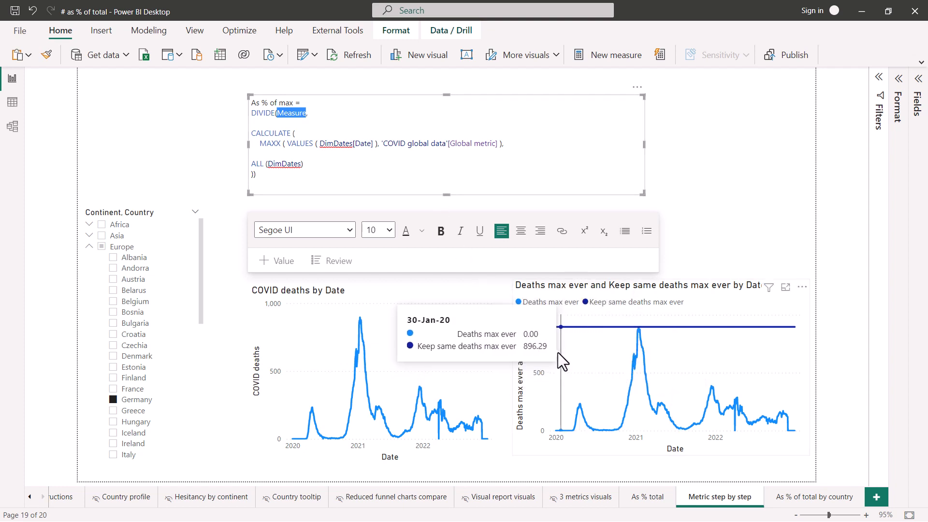
{"action": "left_click", "coordinate": [309, 164]}
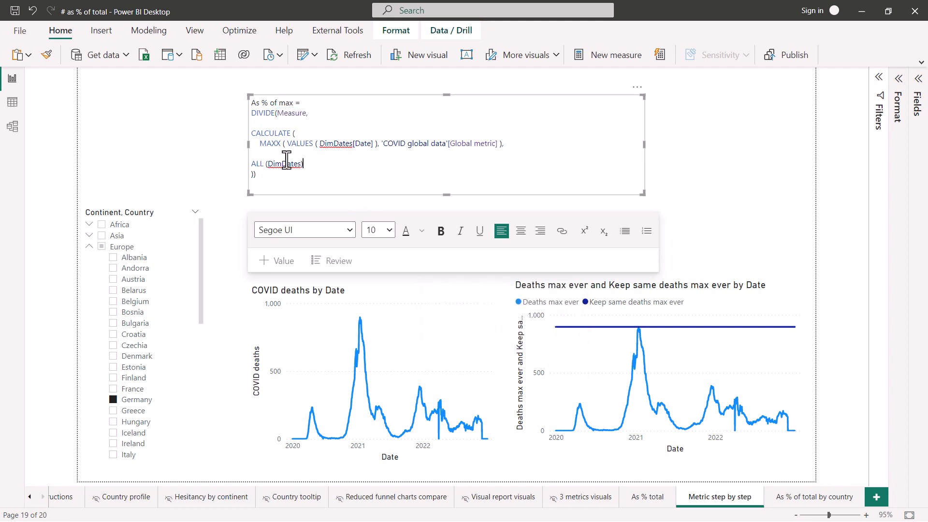
{"action": "left_click", "coordinate": [252, 165], "text": "shift"}
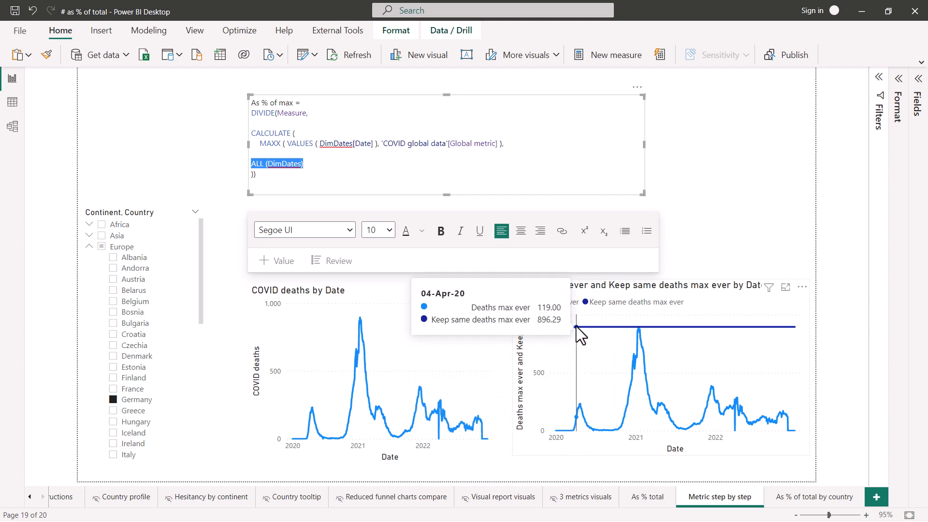
{"action": "left_click", "coordinate": [723, 162]}
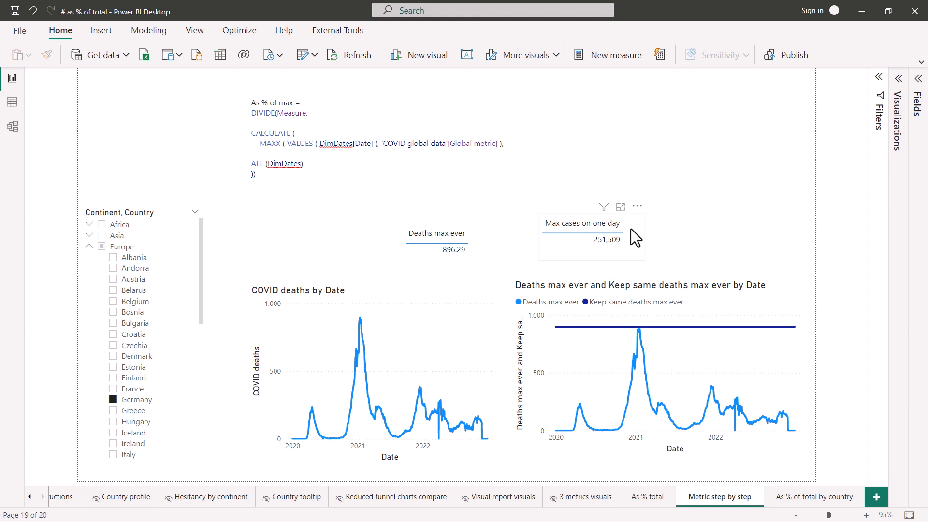
- Add a new report page and start a new measure named Demo deaths max
{"action": "left_click", "coordinate": [877, 497]}
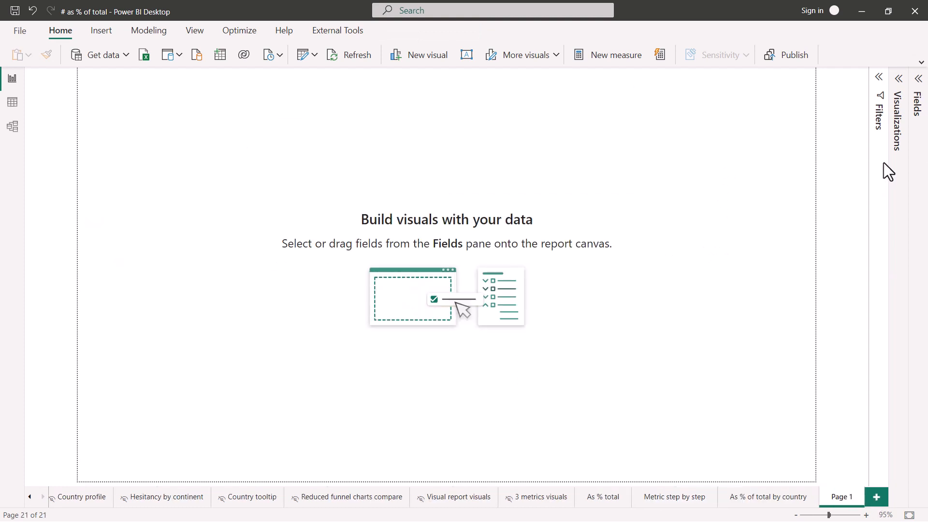
{"action": "left_click", "coordinate": [919, 97]}
{"action": "left_click", "coordinate": [604, 58]}
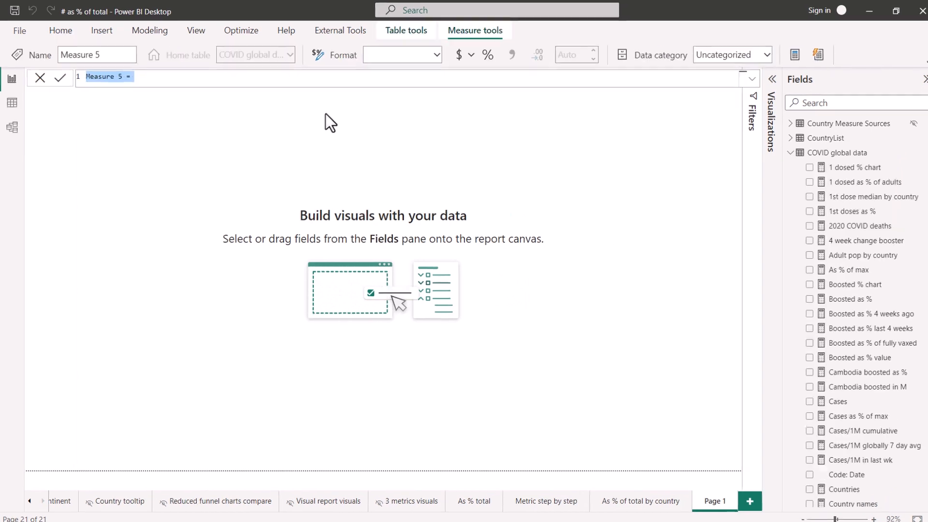
{"action": "type", "text": "Demo "}
{"action": "type", "text": "cas"}
{"action": "key", "text": "BackSpace"}
{"action": "key", "text": "BackSpace"}
{"action": "key", "text": "BackSpace"}
{"action": "type", "text": "de"}
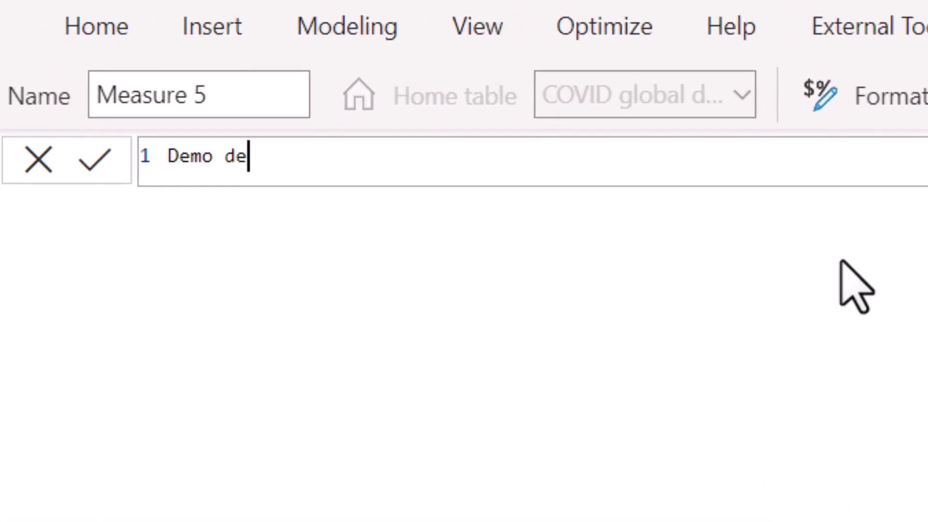
{"action": "type", "text": "aths max"}
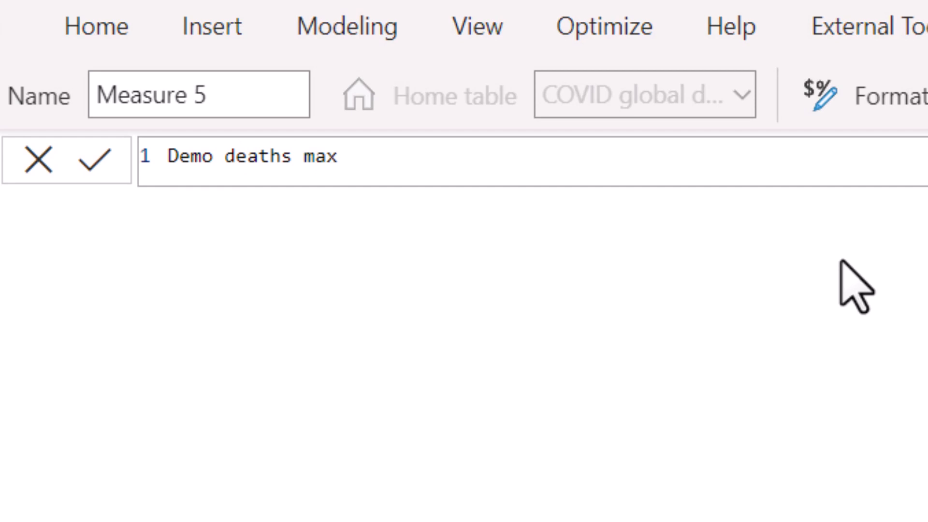
- Begin the measure's formula with MAXX, using VALUES(DimDates[Date]) as its table argument
{"action": "type", "text": "=maxx"}
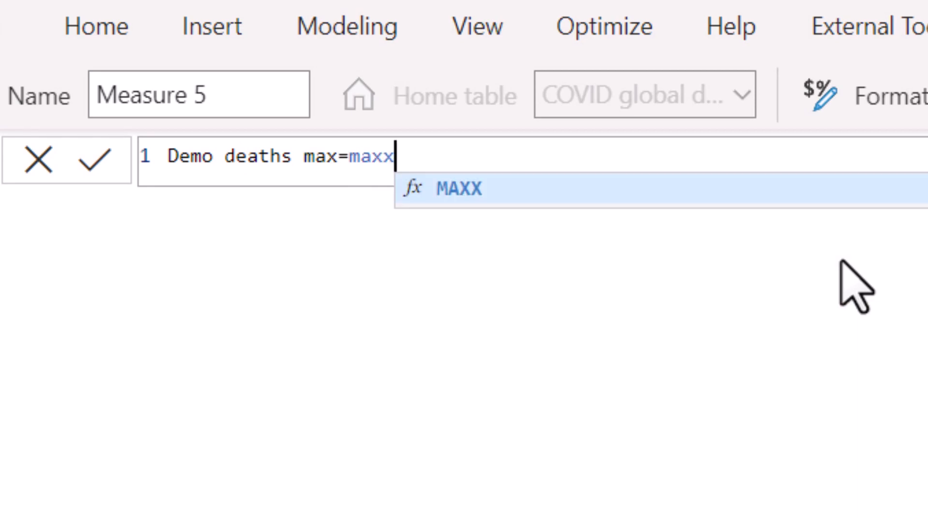
{"action": "key", "text": "Tab"}
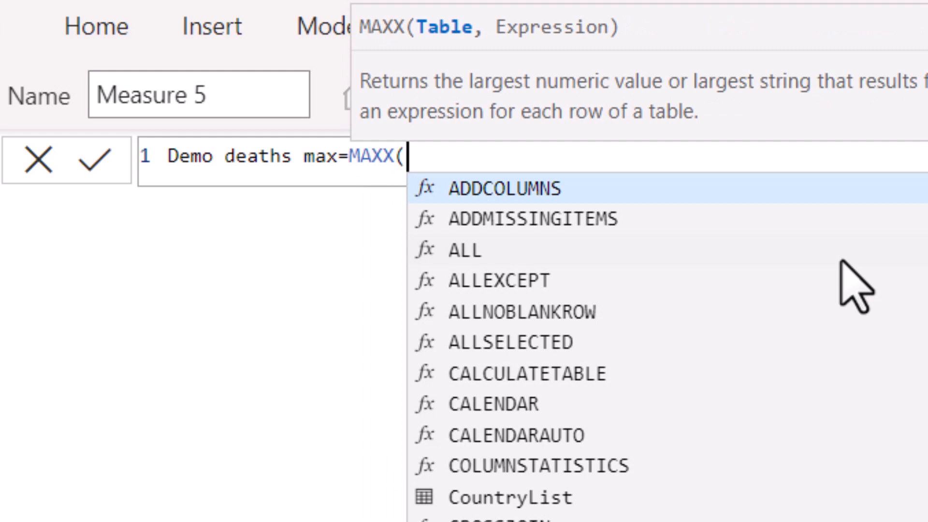
{"action": "type", "text": "values"}
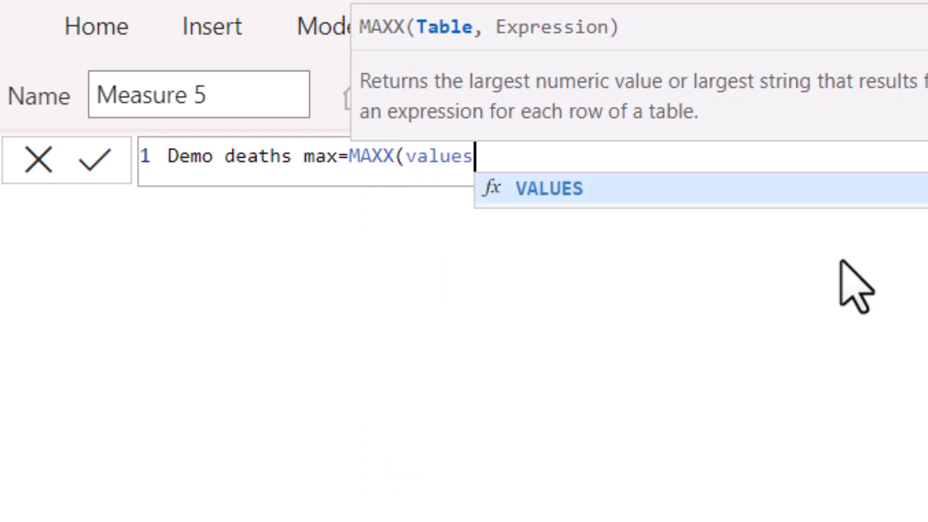
{"action": "key", "text": "Tab"}
{"action": "type", "text": "date"}
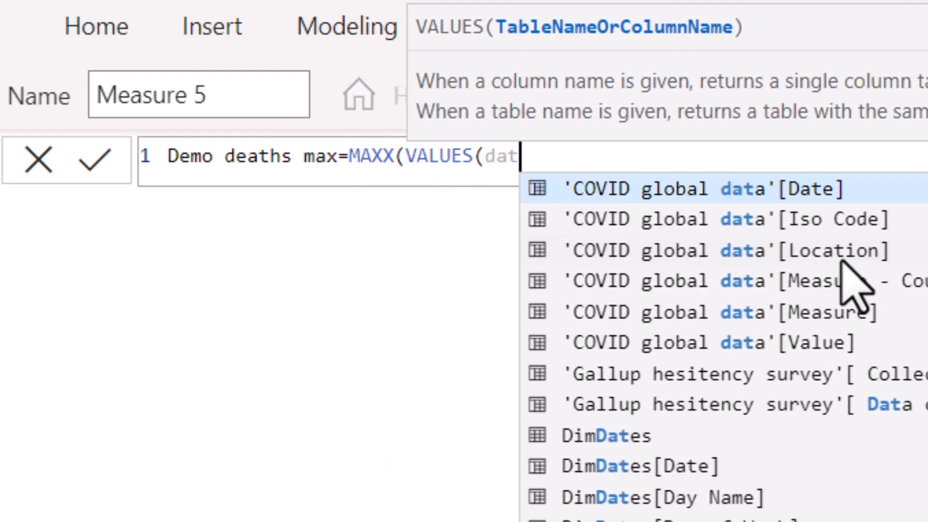
{"action": "key", "text": "Down"}
{"action": "key", "text": "Down"}
{"action": "key", "text": "Down"}
{"action": "key", "text": "Tab"}
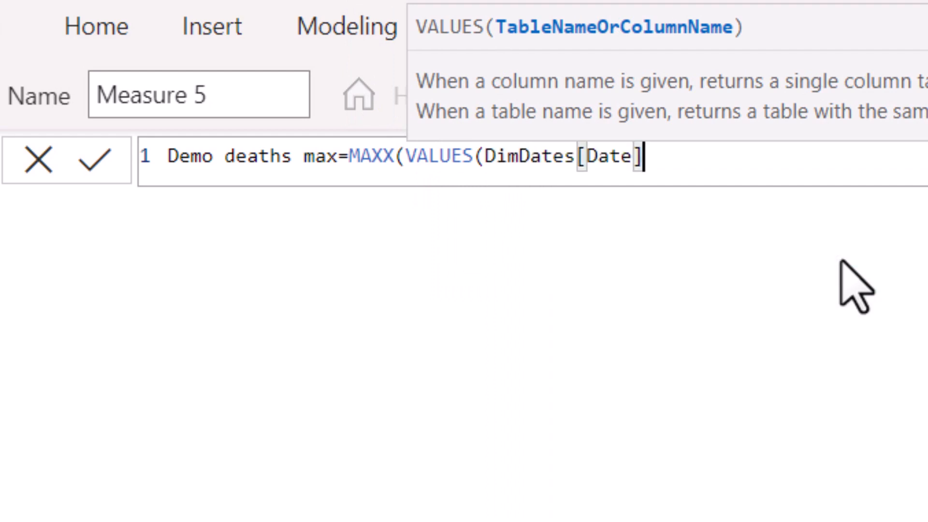
{"action": "type", "text": ")"}
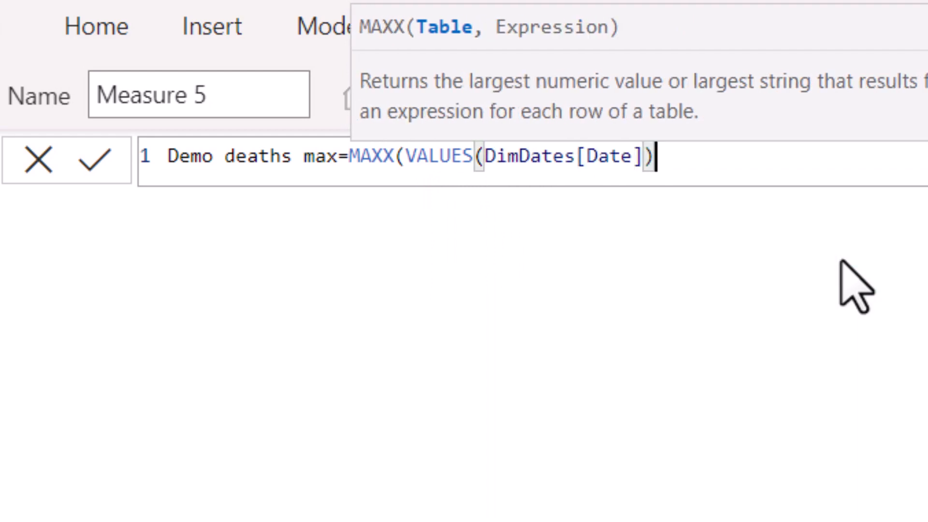
{"action": "type", "text": ","}
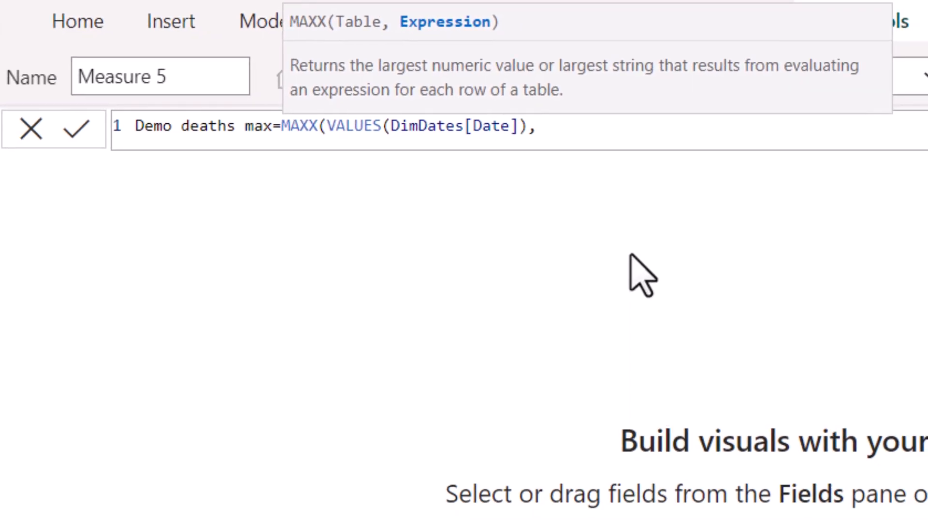
- Complete the MAXX formula with [COVID deaths] as its expression and commit the measure
{"action": "type", "text": "covid dea"}
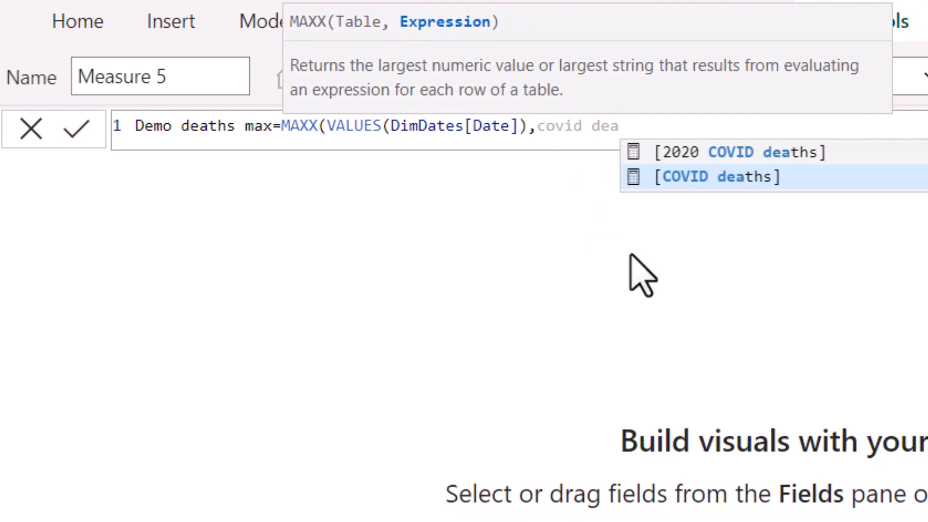
{"action": "key", "text": "Tab"}
{"action": "type", "text": ")"}
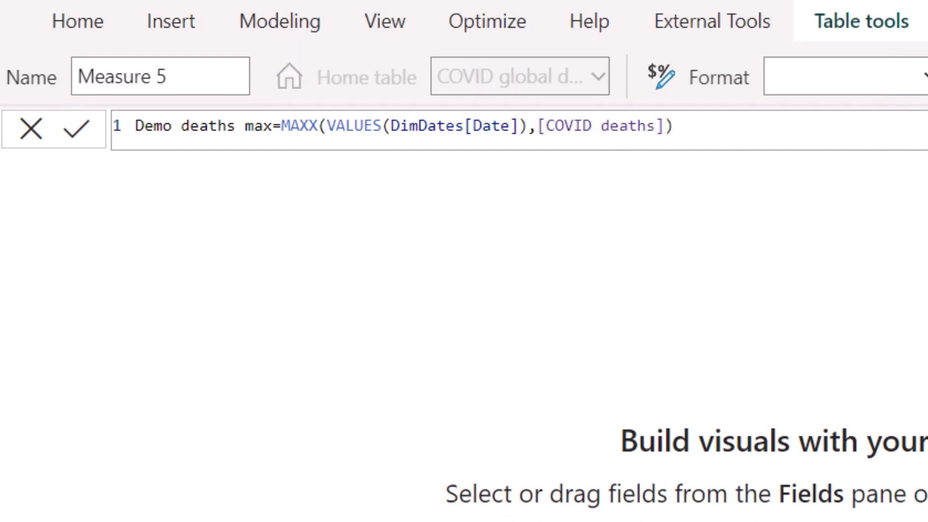
{"action": "key", "text": "Return"}
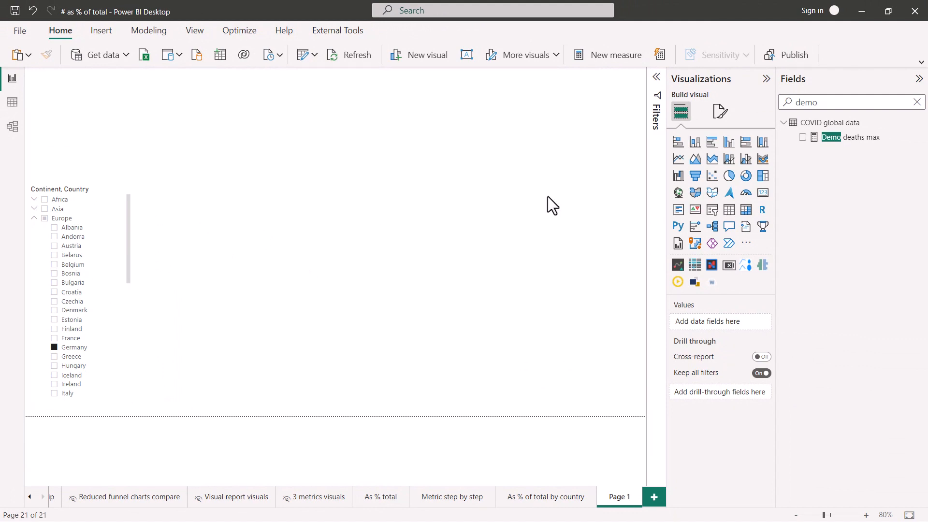
- Add Demo deaths max to the page as a table visual and place it beside the country slicer
{"action": "left_click_drag", "start_coordinate": [841, 139], "coordinate": [493, 174]}
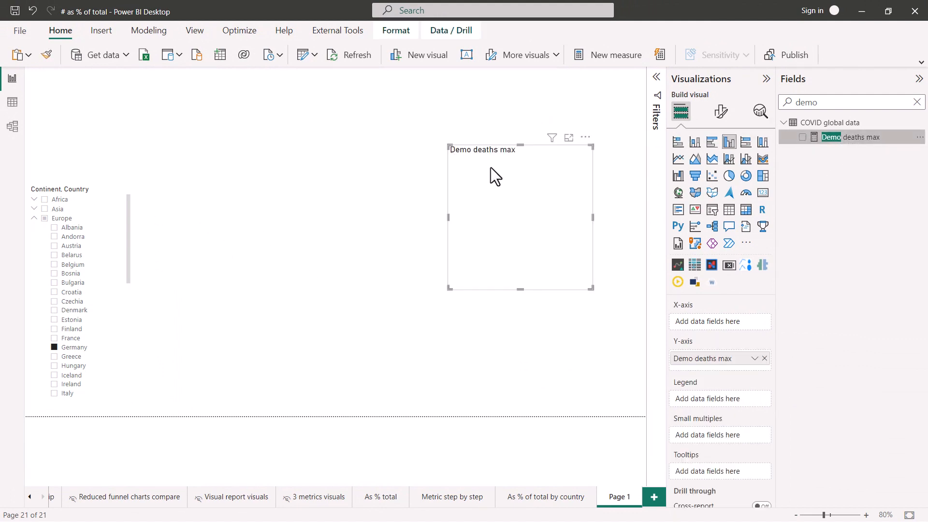
{"action": "left_click", "coordinate": [729, 210]}
{"action": "left_click_drag", "start_coordinate": [428, 294], "coordinate": [179, 384]}
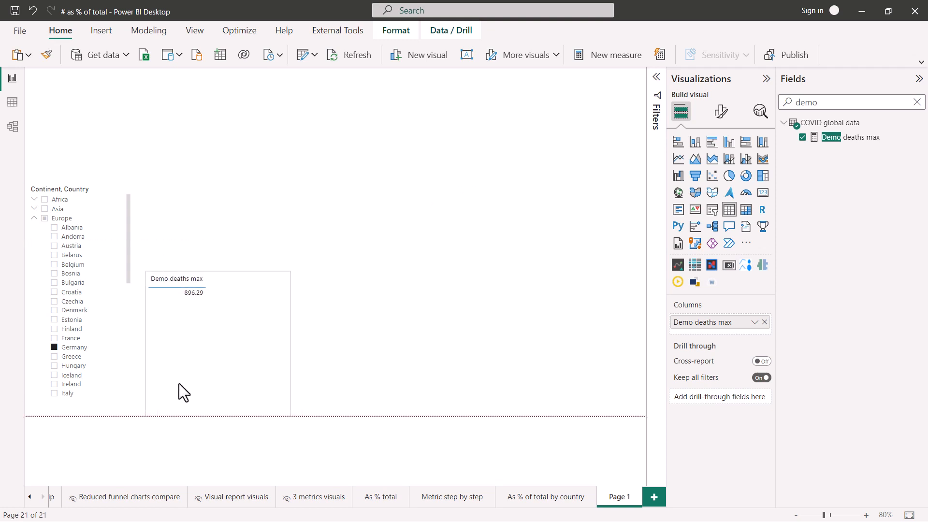
- Switch the country slicer's selection to France
{"action": "left_click", "coordinate": [54, 339]}
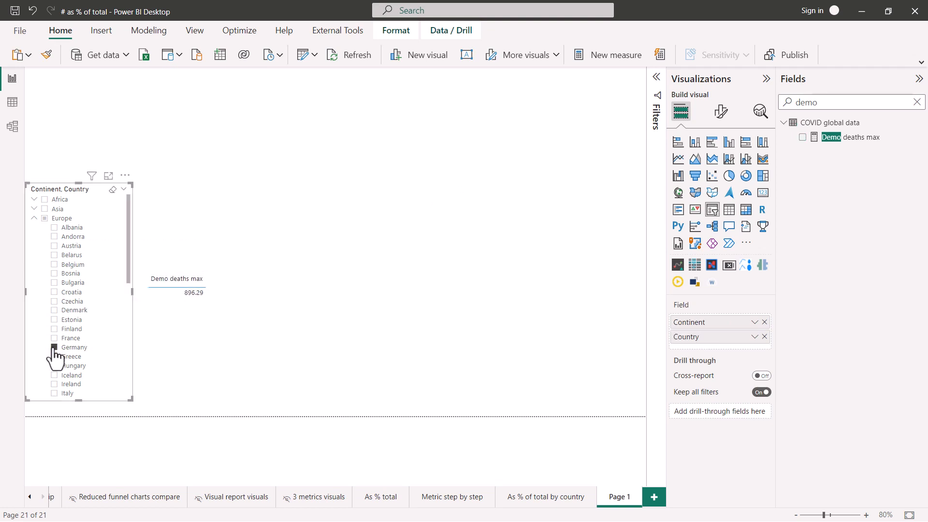
{"action": "left_click", "coordinate": [54, 338]}
{"action": "left_click", "coordinate": [54, 338]}
- Duplicate the Demo deaths max table and turn the lower copy into a line chart with the DimDates Date field on the x-axis
{"action": "left_click", "coordinate": [280, 303]}
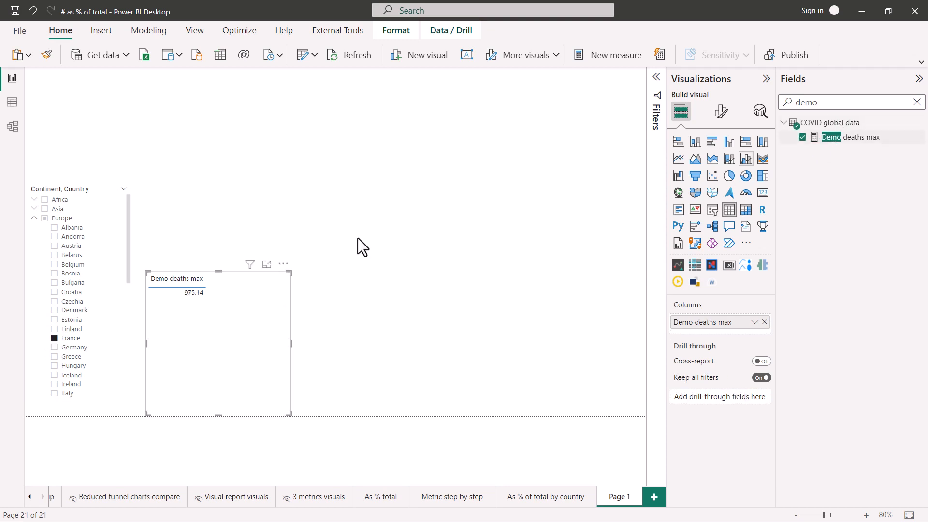
{"action": "left_click_drag", "start_coordinate": [250, 301], "coordinate": [359, 293]}
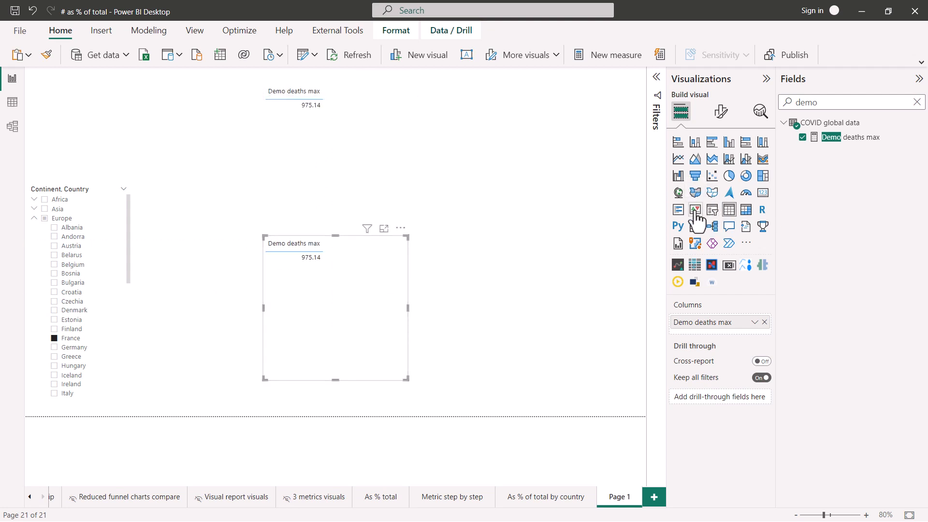
{"action": "left_click", "coordinate": [678, 159]}
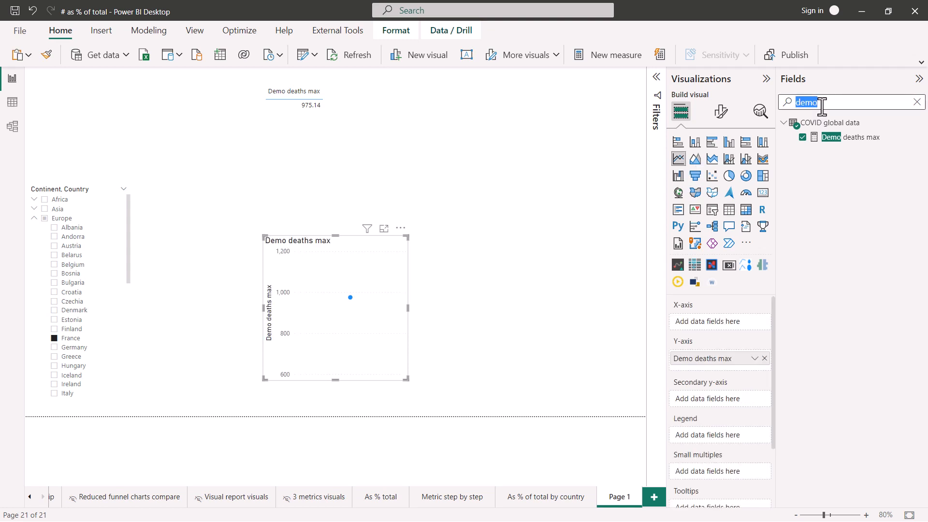
{"action": "type", "text": "date"}
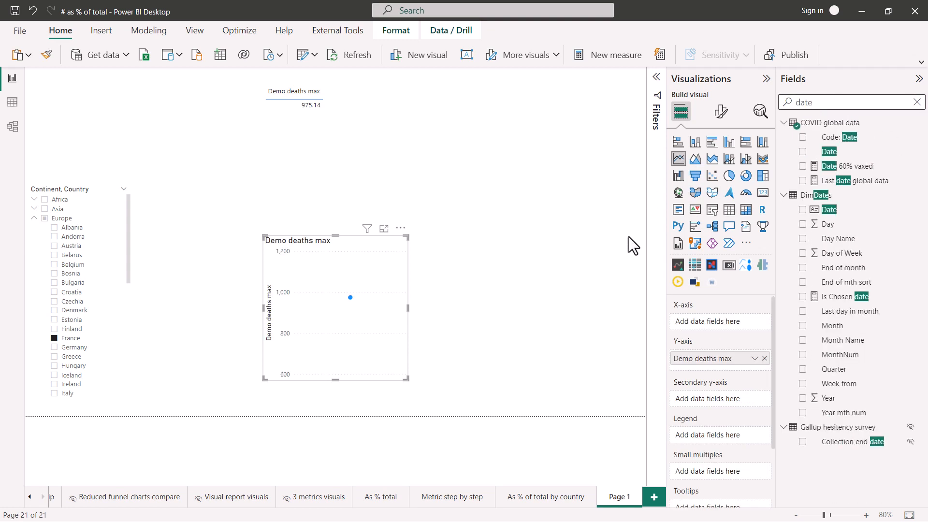
{"action": "left_click", "coordinate": [802, 210]}
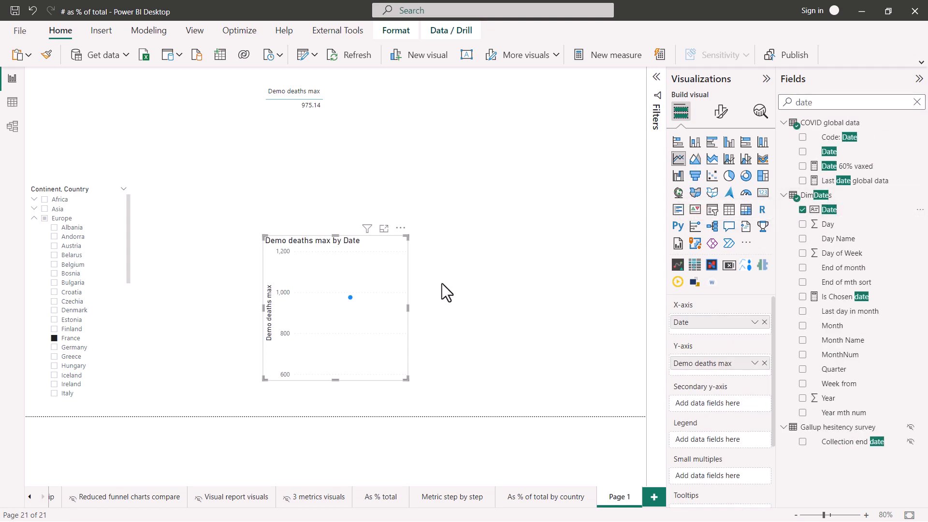
- Enlarge the Demo deaths max by Date line chart so it fills the area to the right of the country slicer
{"action": "left_click_drag", "start_coordinate": [407, 238], "coordinate": [639, 202]}
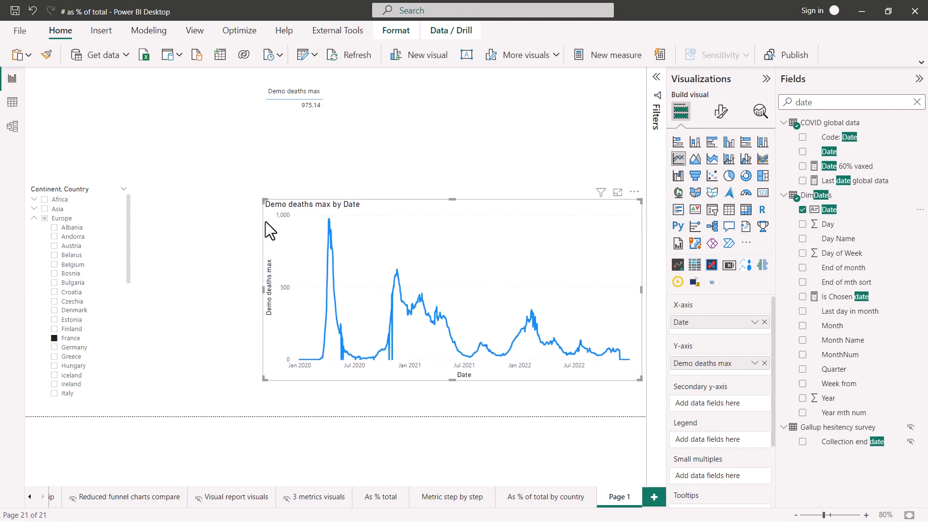
{"action": "left_click_drag", "start_coordinate": [265, 200], "coordinate": [182, 166]}
{"action": "mouse_move", "coordinate": [254, 304]}
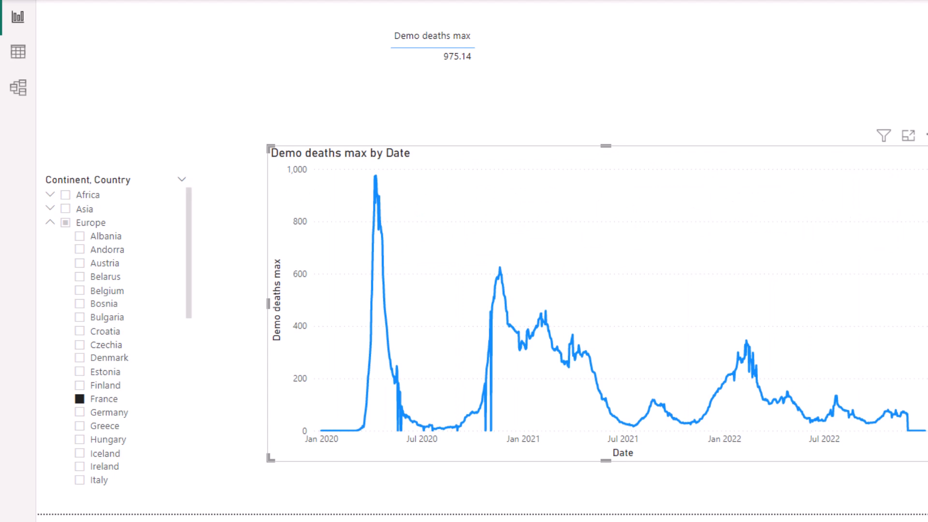
- Copy the MAXX expression of Demo deaths max and wrap it in CALCULATE in a new measure named Demo Non changing
{"action": "left_click_drag", "start_coordinate": [511, 18], "coordinate": [245, 19]}
{"action": "key", "text": "ctrl+c"}
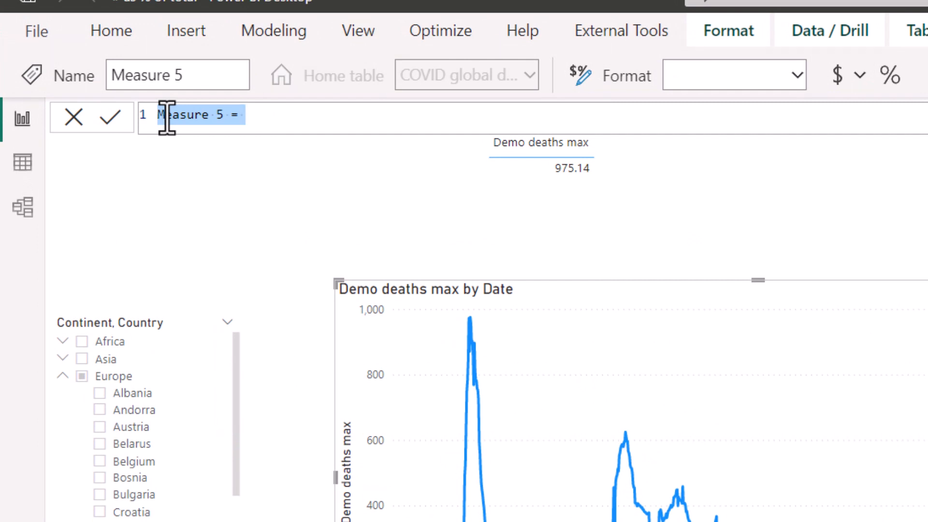
{"action": "type", "text": "Non changi"}
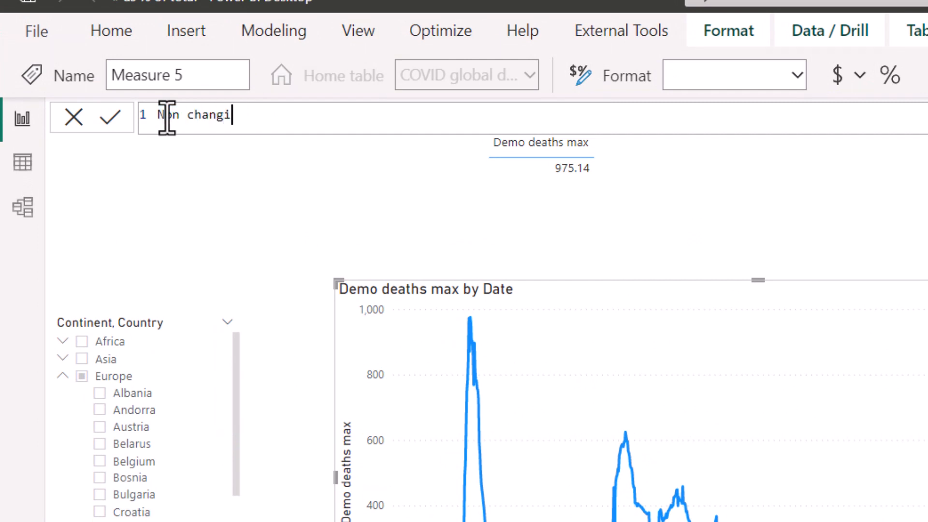
{"action": "type", "text": "Demo"}
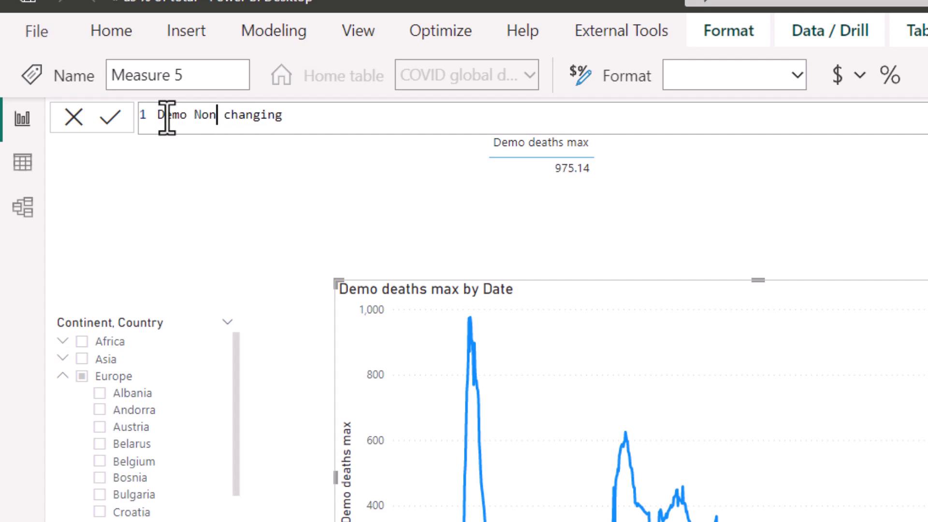
{"action": "key", "text": "End"}
{"action": "type", "text": "calc"}
{"action": "key", "text": "Tab"}
{"action": "key", "text": "ctrl+v"}
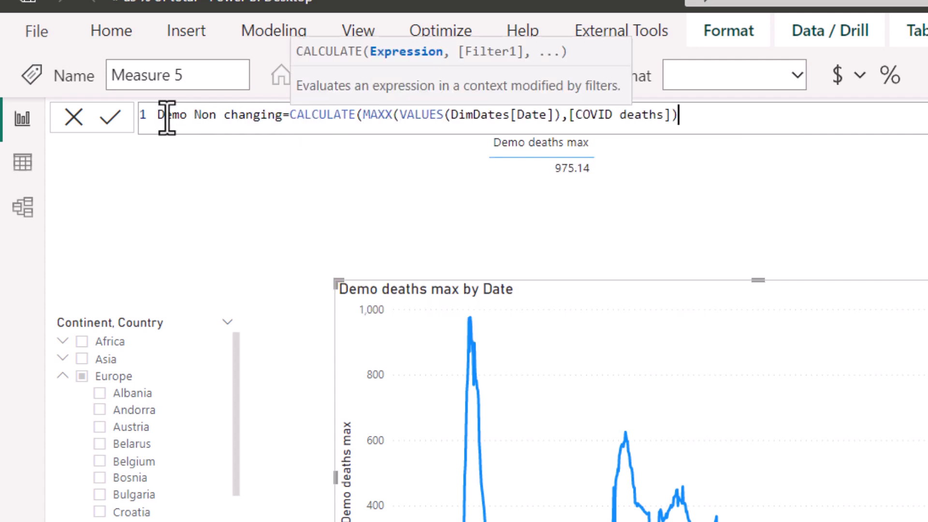
- Complete the CALCULATE formula with ALL(DimDates) as its filter and commit the measure
{"action": "type", "text": ","}
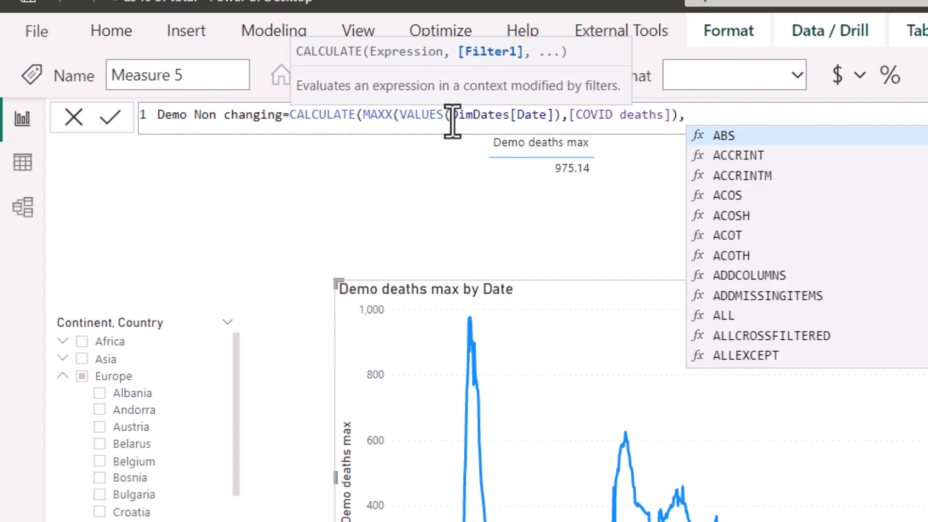
{"action": "type", "text": "all"}
{"action": "key", "text": "Tab"}
{"action": "type", "text": "date"}
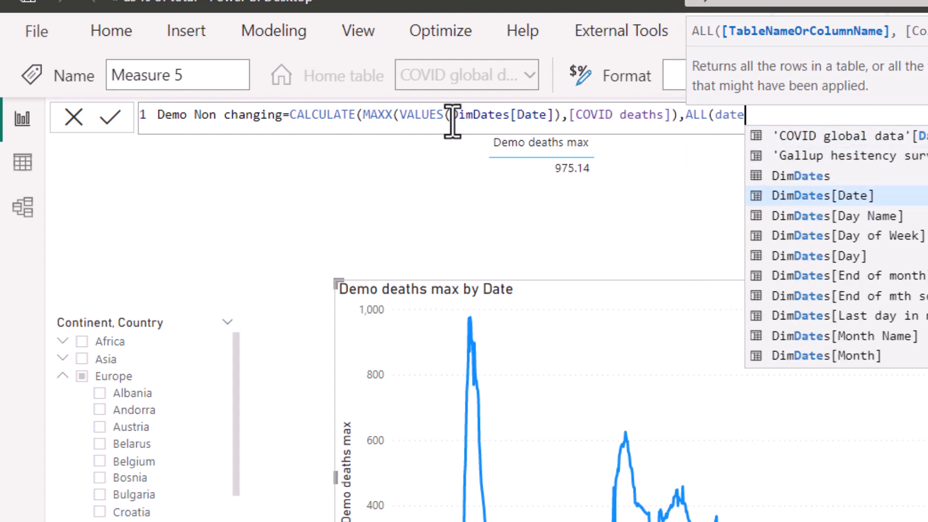
{"action": "key", "text": "Tab"}
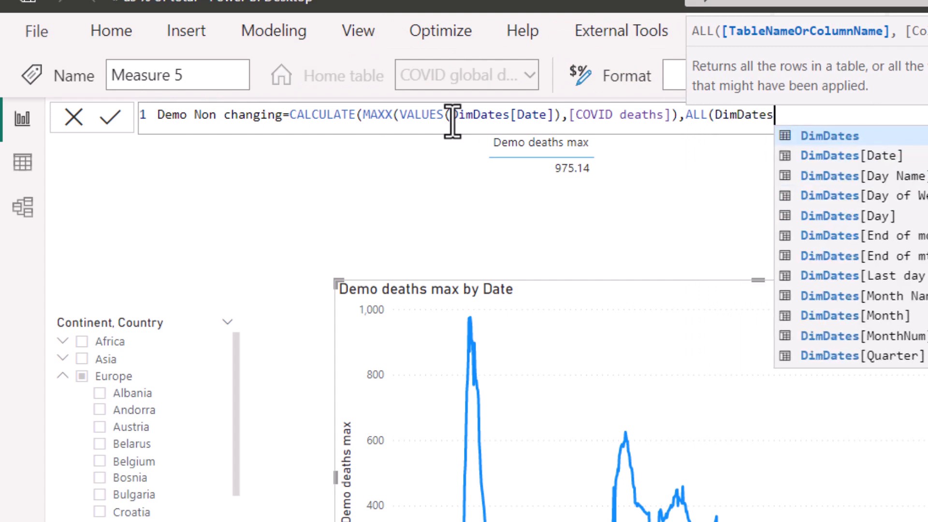
{"action": "type", "text": "))"}
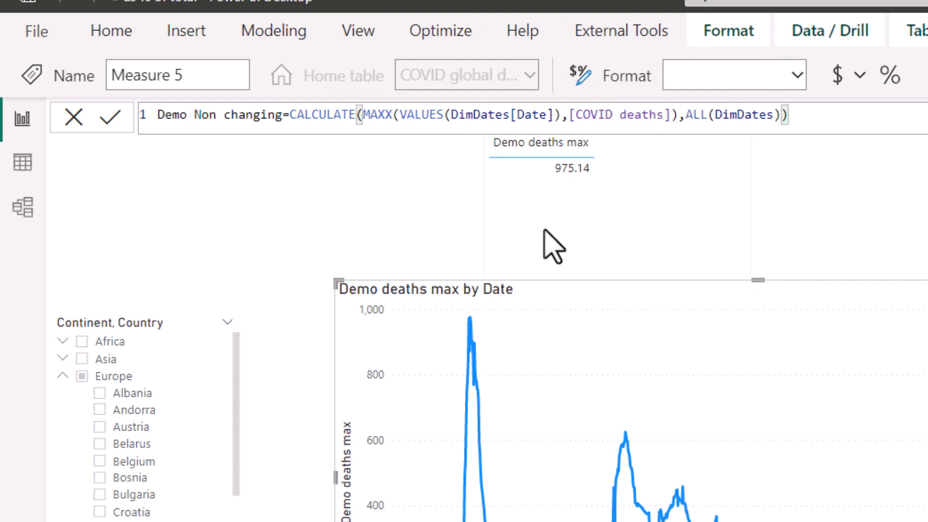
{"action": "key", "text": "Return"}
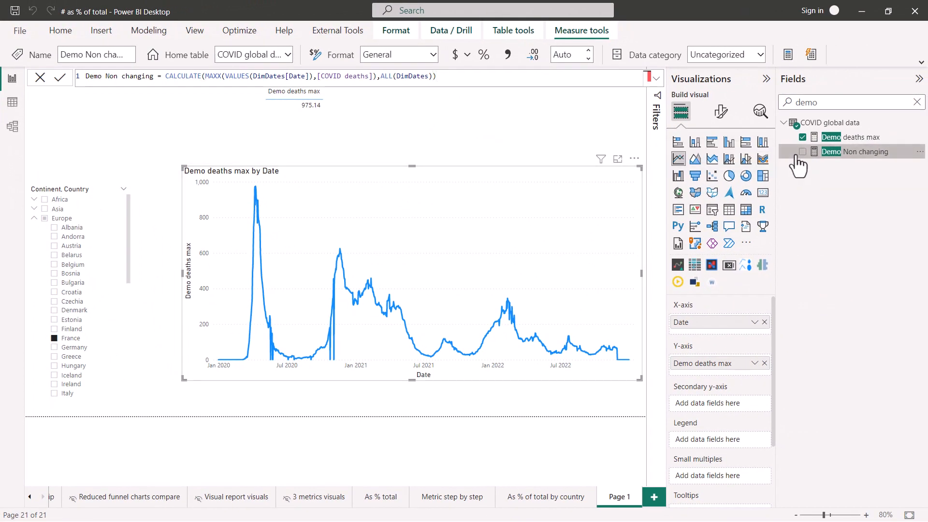
- Add Demo Non changing to the line chart and check it for several European countries, including Hungary, ending on Croatia
{"action": "left_click", "coordinate": [803, 152]}
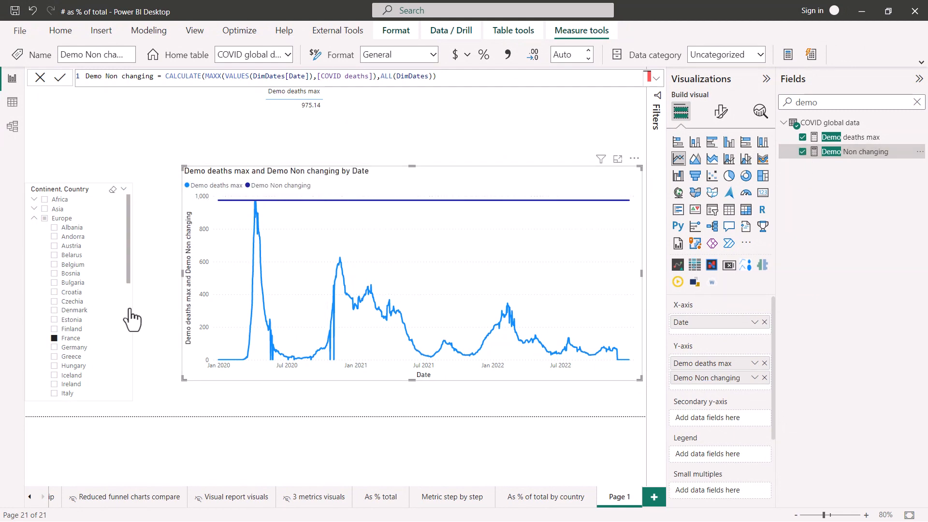
{"action": "left_click", "coordinate": [54, 320]}
{"action": "left_click", "coordinate": [54, 347]}
{"action": "left_click", "coordinate": [54, 365]}
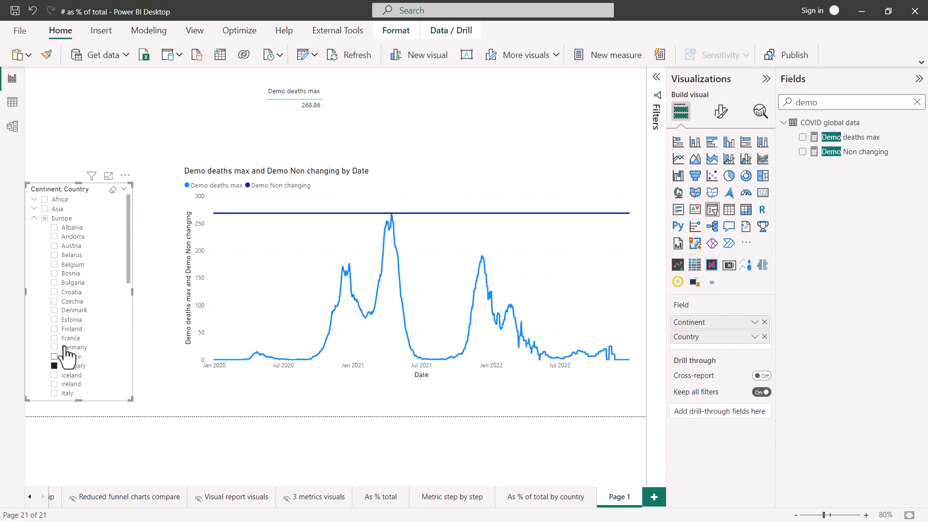
{"action": "left_click", "coordinate": [54, 320]}
{"action": "left_click", "coordinate": [54, 292]}
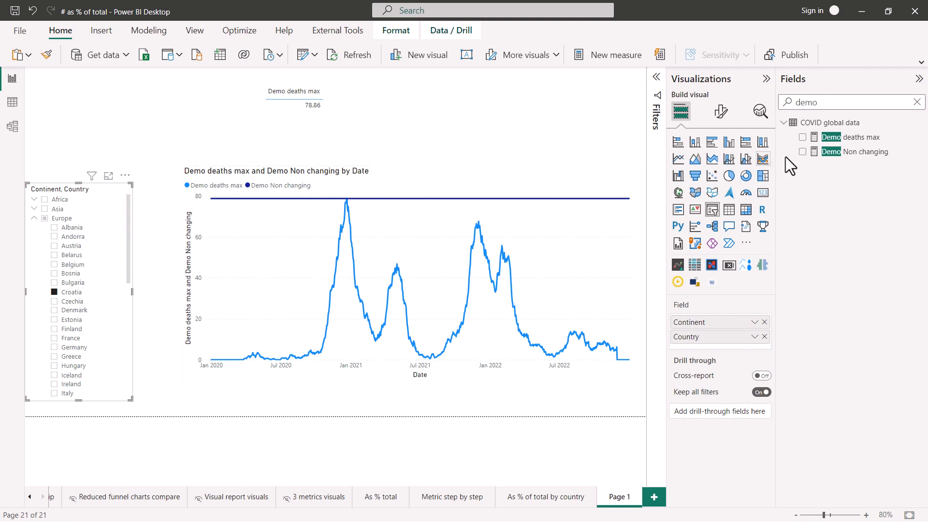
- Copy the full CALCULATE expression of Demo Non changing and start a new measure named Demo deaths as %
{"action": "left_click", "coordinate": [839, 154]}
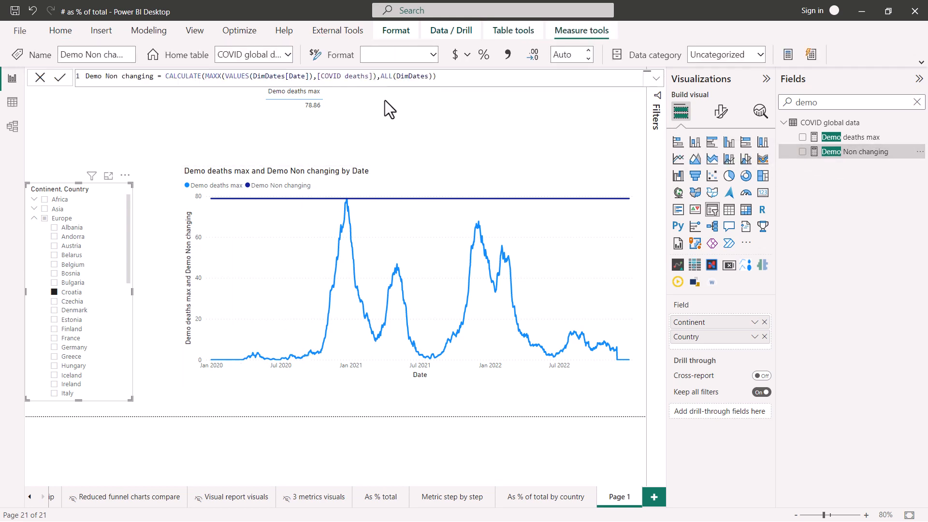
{"action": "left_click_drag", "start_coordinate": [436, 77], "coordinate": [172, 78]}
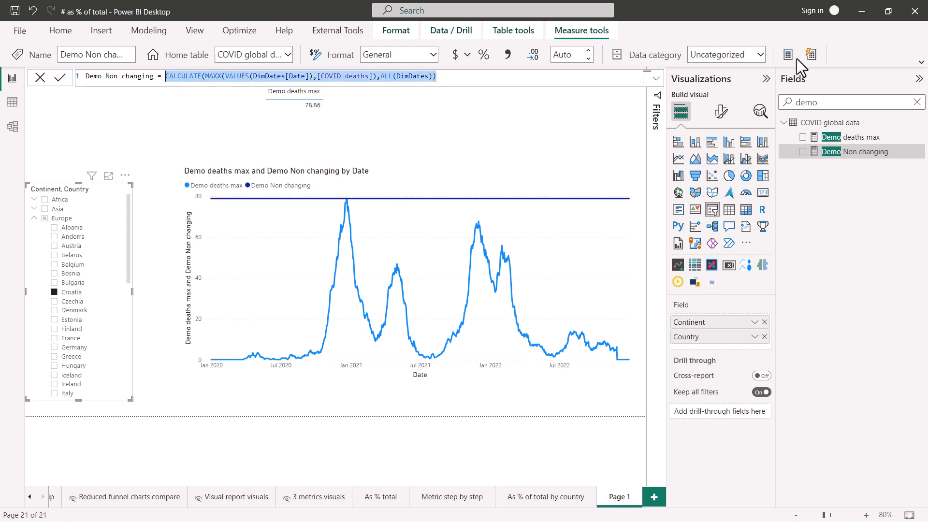
{"action": "left_click", "coordinate": [812, 54]}
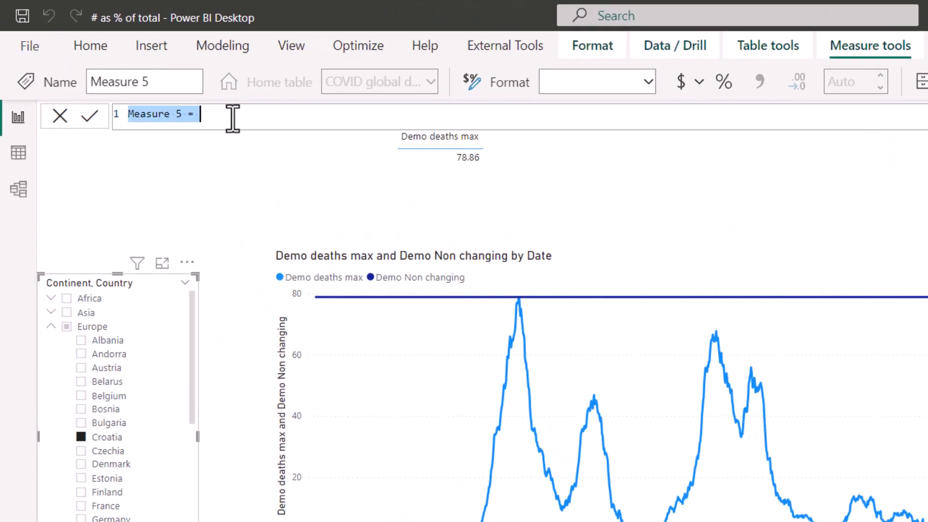
{"action": "type", "text": "Deaths as %"}
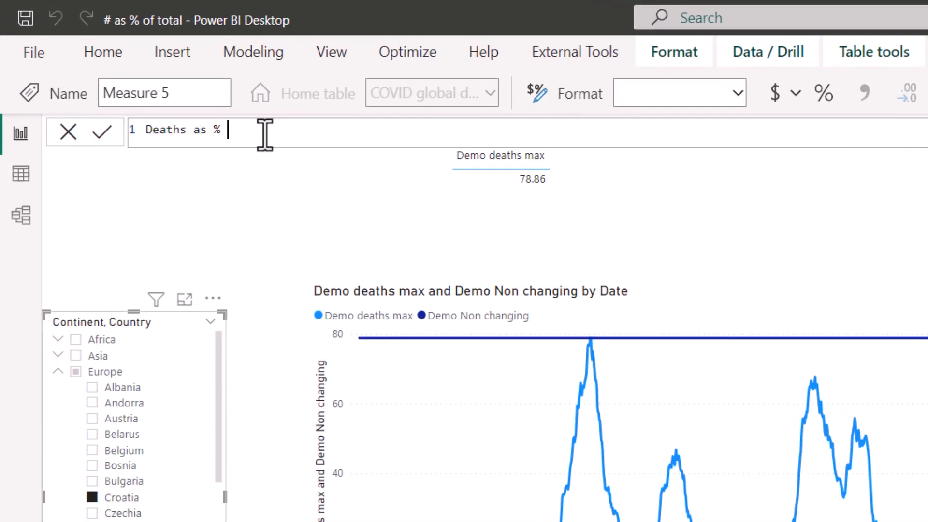
{"action": "type", "text": "Demo "}
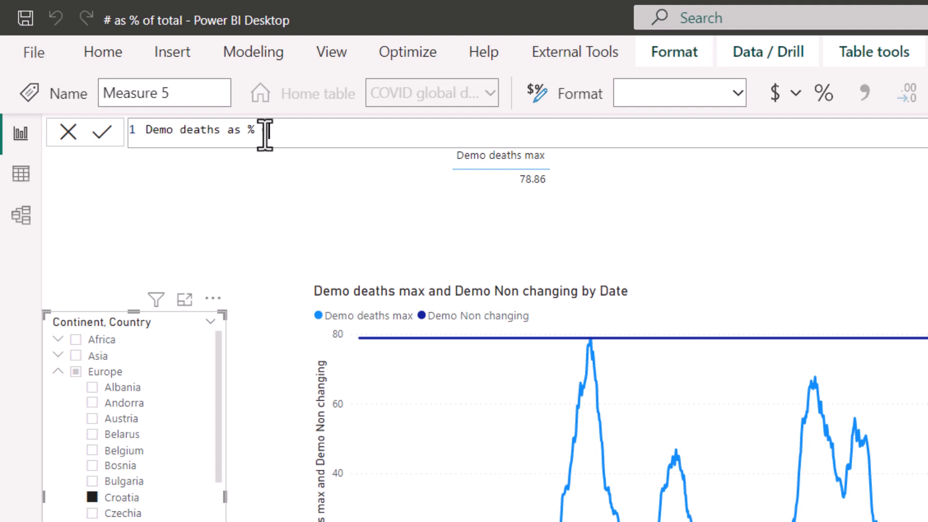
- Define the measure as DIVIDE of [COVID deaths] by the copied CALCULATE expression, multiplied by 100, and commit it
{"action": "type", "text": "DIV"}
{"action": "key", "text": "Tab"}
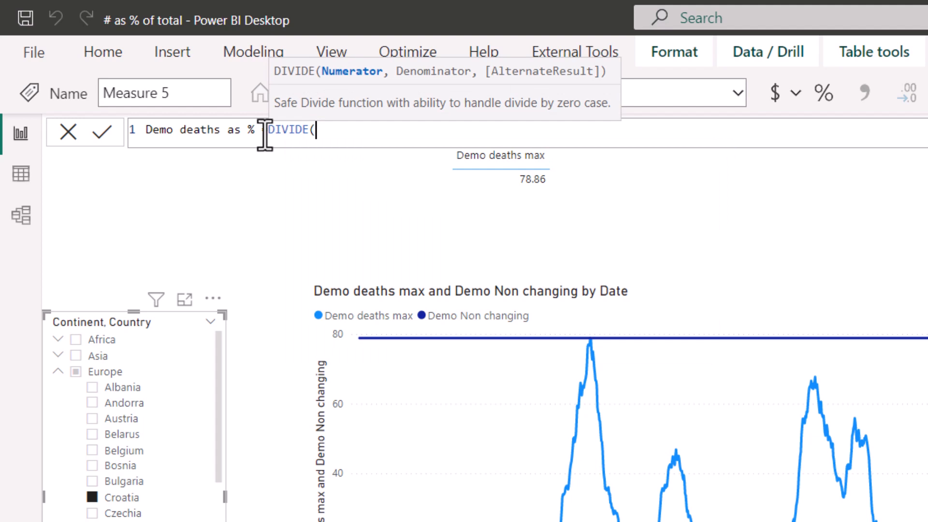
{"action": "type", "text": "covid dea"}
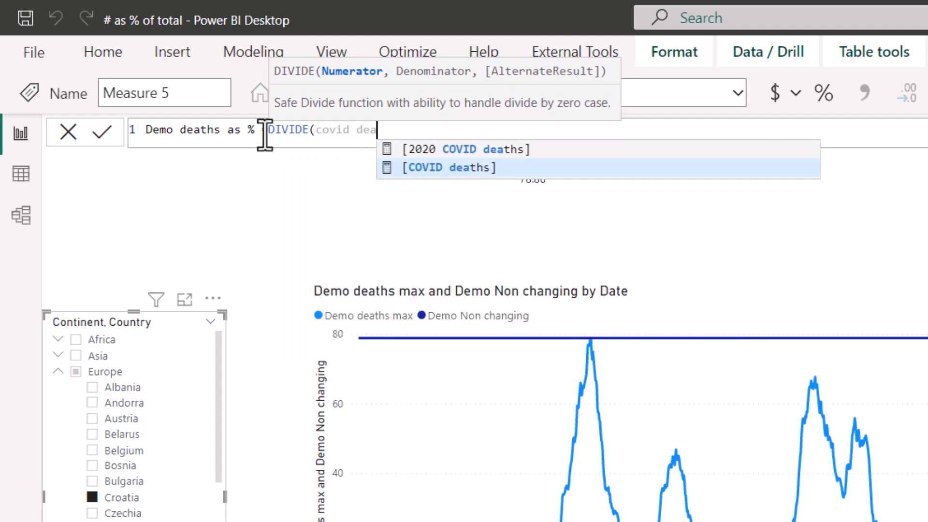
{"action": "key", "text": "Tab"}
{"action": "type", "text": ","}
{"action": "type", "text": "CALCULATE(MAXX(VALUES(DimDates[Date]),[COVID deaths]),ALL(DimDates))"}
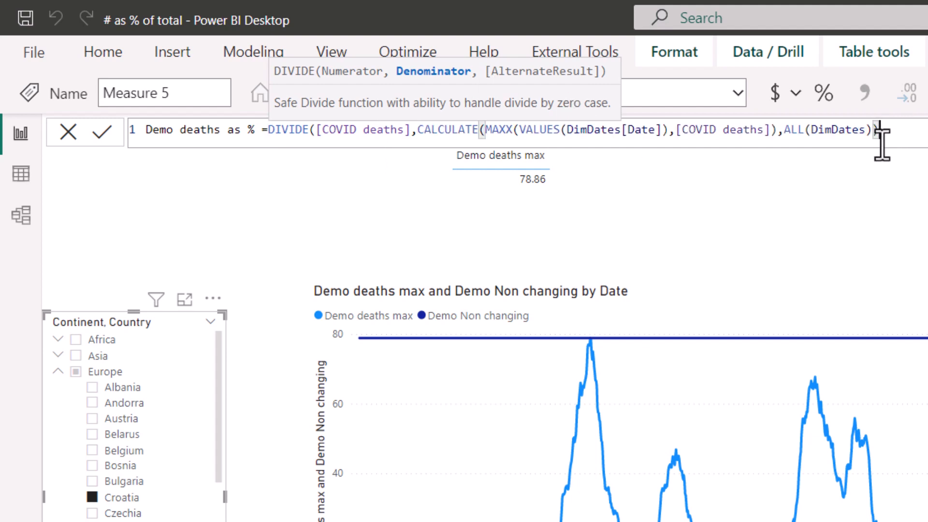
{"action": "type", "text": ")*"}
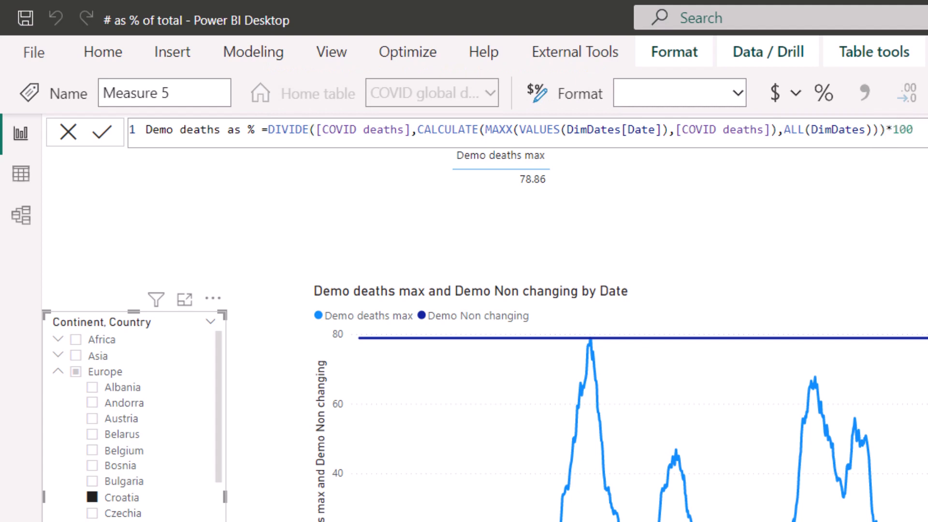
{"action": "key", "text": "Return"}
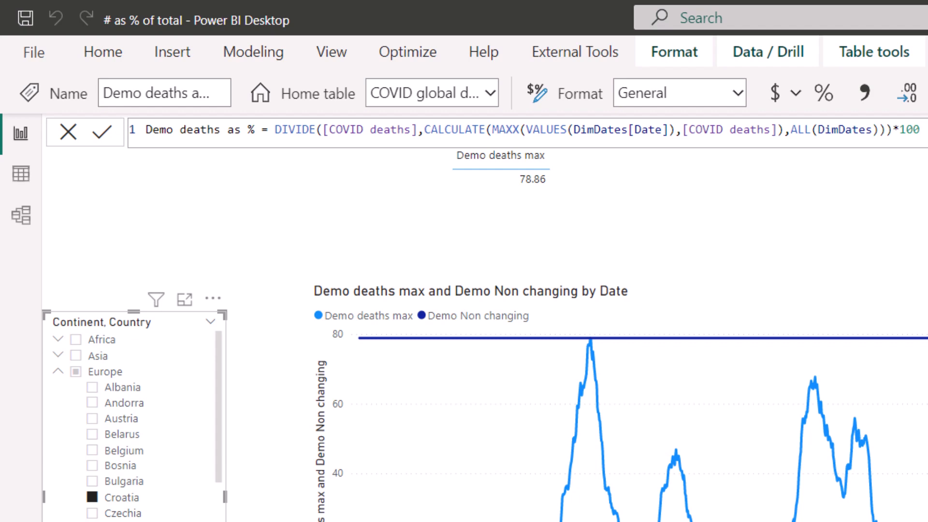
- Add Demo deaths as % to the line chart and check it for France and Germany, leaving Germany selected
{"action": "left_click", "coordinate": [924, 368]}
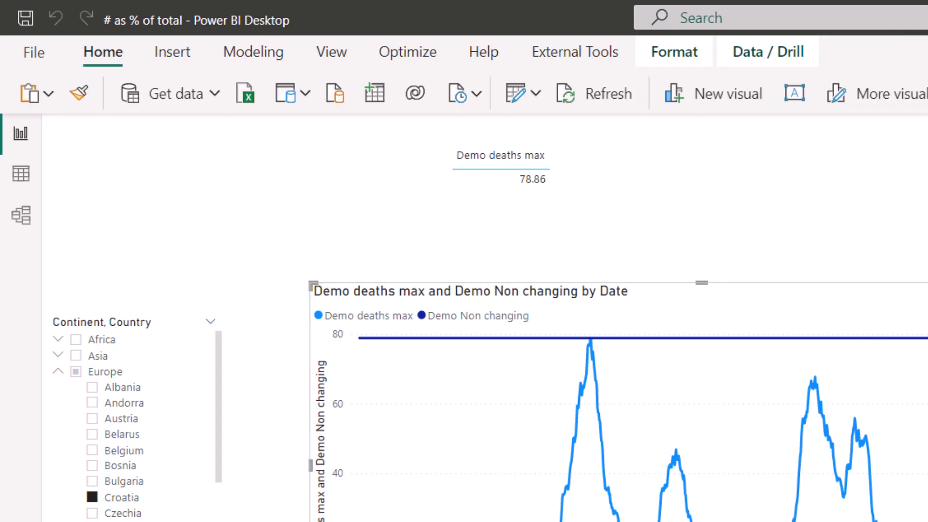
{"action": "left_click", "coordinate": [818, 140]}
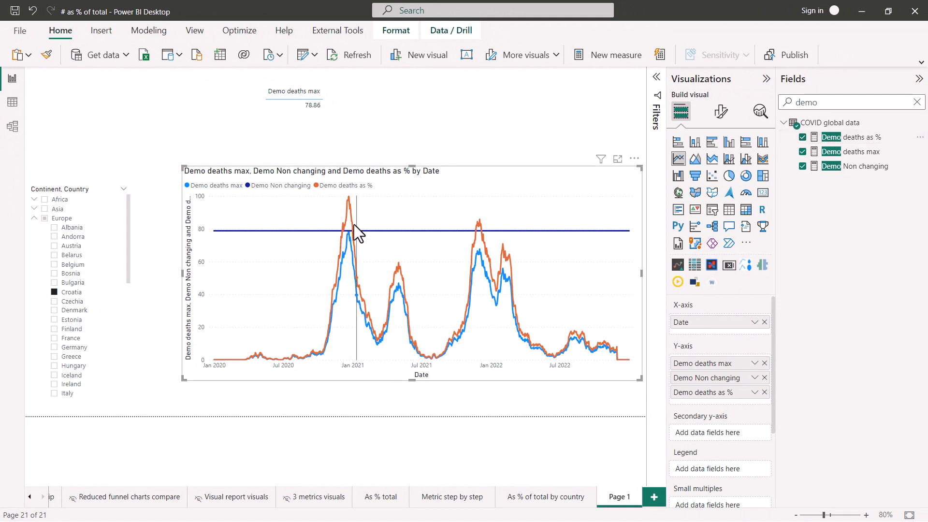
{"action": "left_click", "coordinate": [68, 338]}
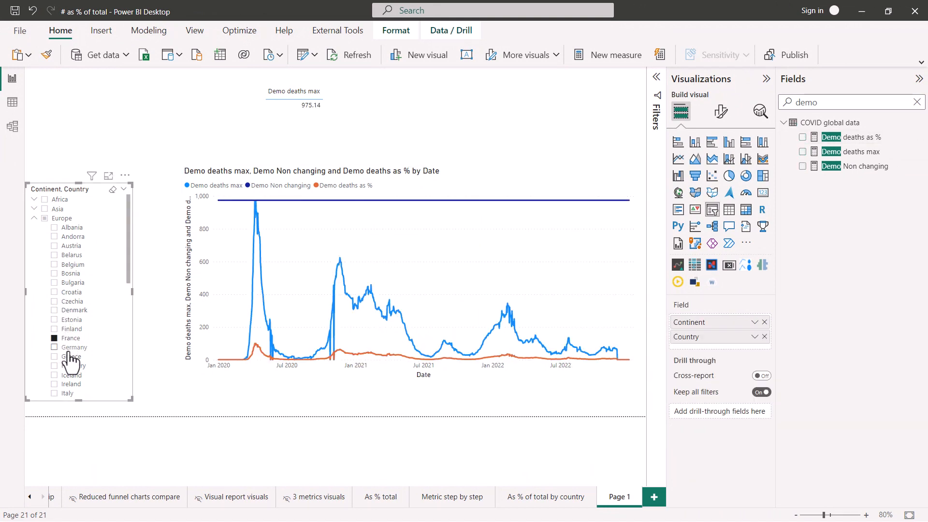
{"action": "left_click", "coordinate": [70, 347]}
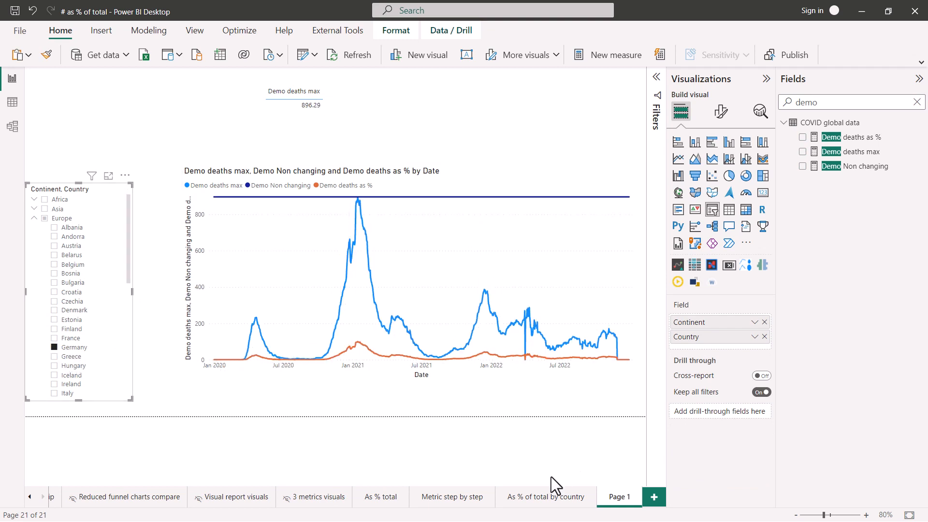
- On the As % total page, replace Deats as % of max ever with Demo deaths as % in the comparable line chart
{"action": "left_click", "coordinate": [532, 498]}
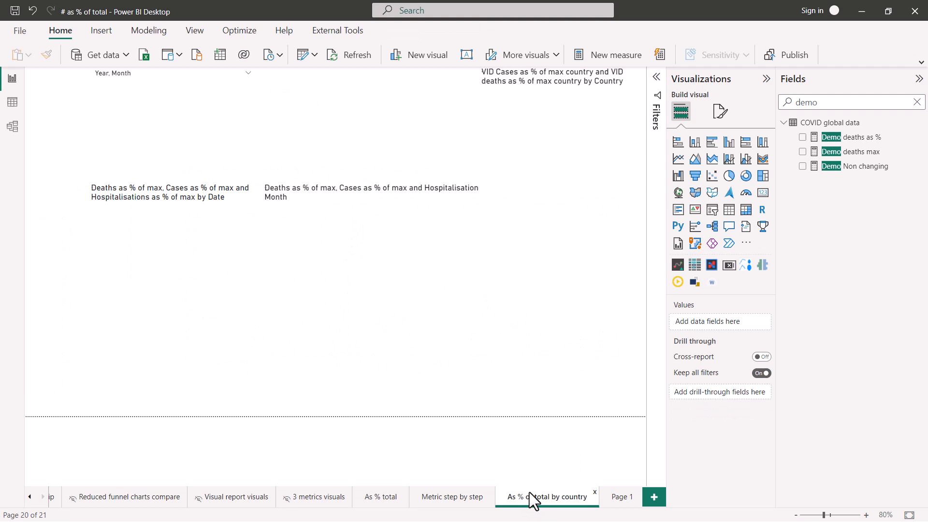
{"action": "left_click", "coordinate": [473, 498]}
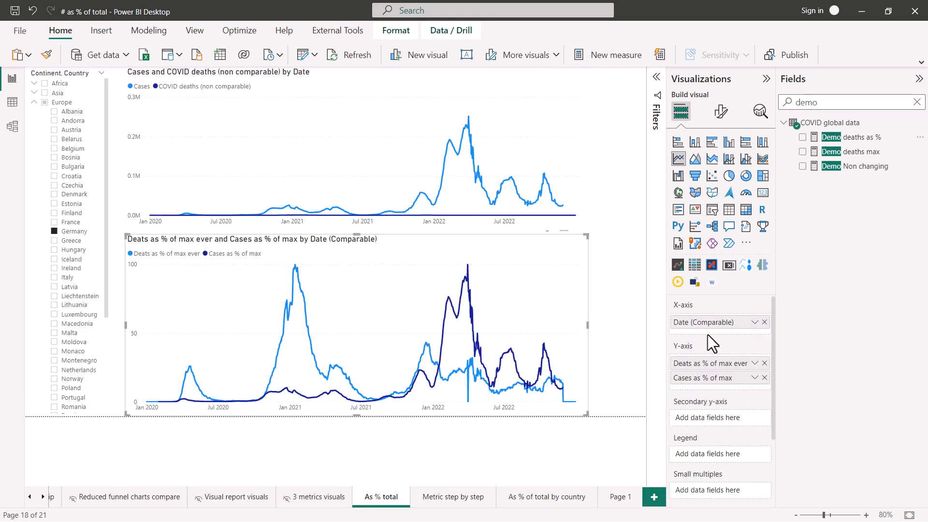
{"action": "left_click", "coordinate": [764, 364]}
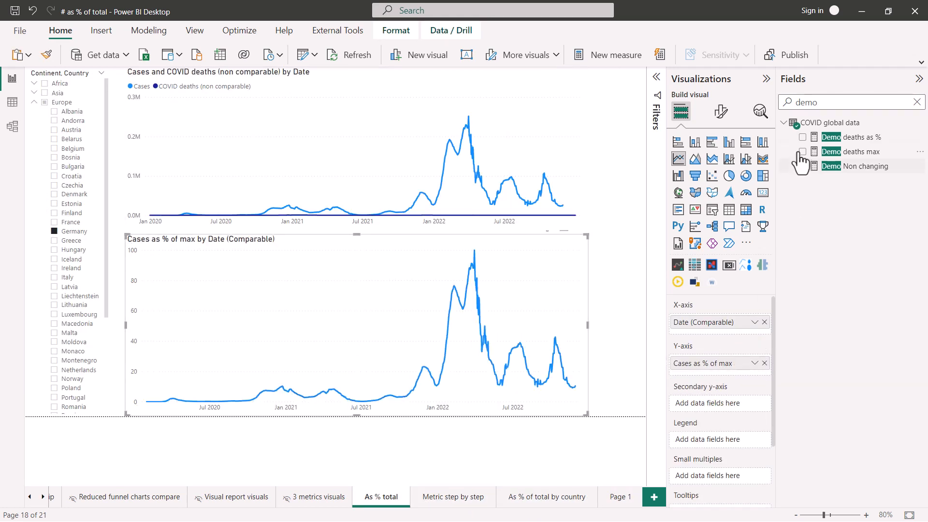
{"action": "left_click", "coordinate": [803, 138]}
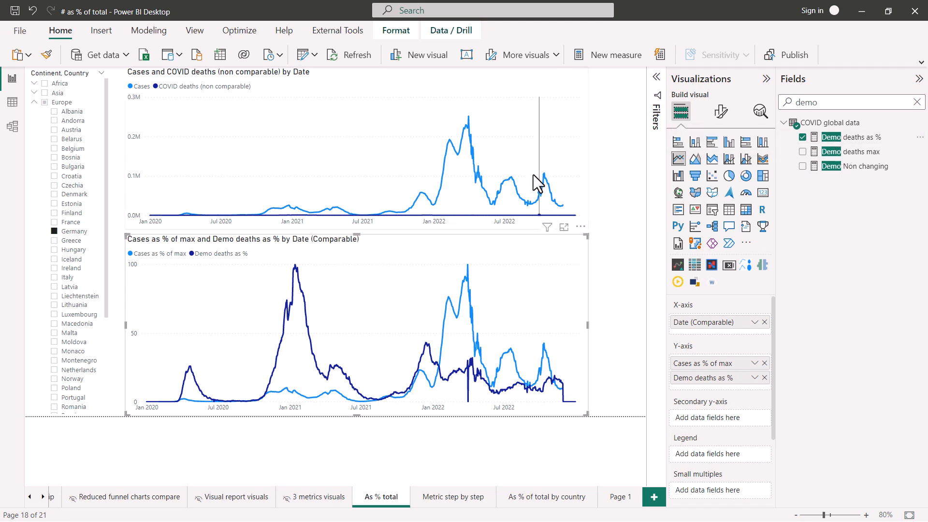
{"action": "left_click", "coordinate": [608, 191]}
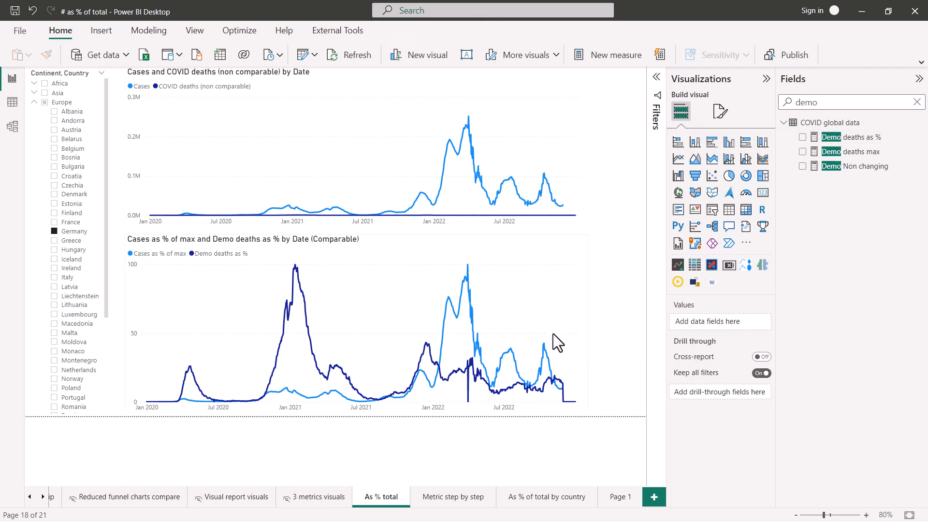
- On the As % of total by country page, compare countries for 2022 and 2021, keep 2021 selected, and widen the year slicer
{"action": "left_click", "coordinate": [542, 498]}
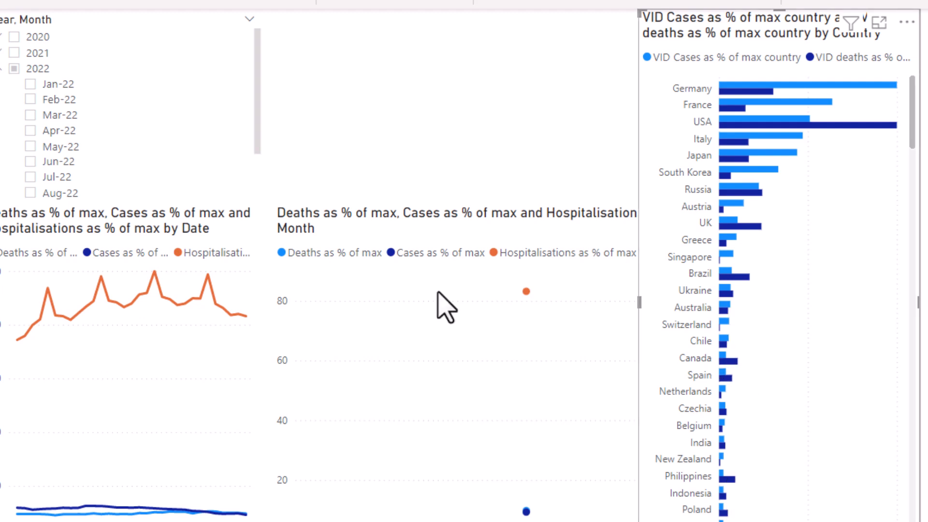
{"action": "left_click", "coordinate": [22, 69]}
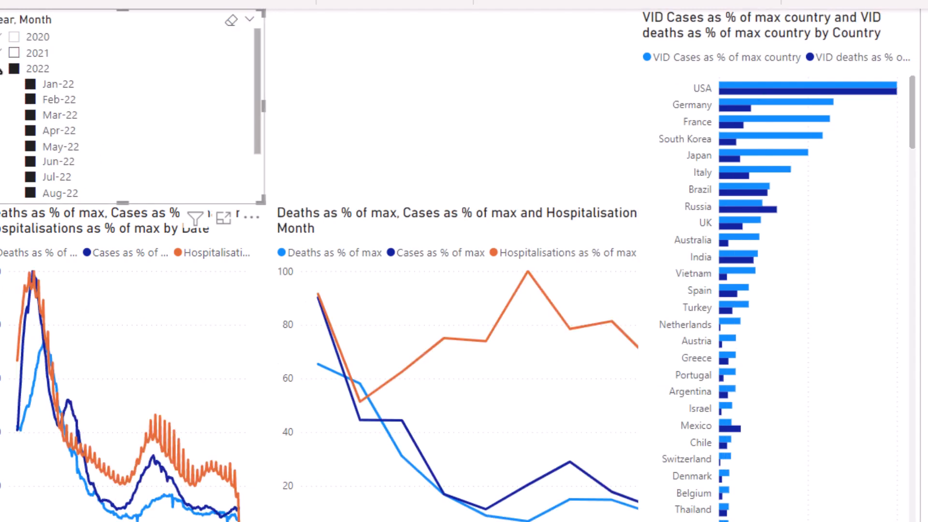
{"action": "left_click", "coordinate": [14, 52]}
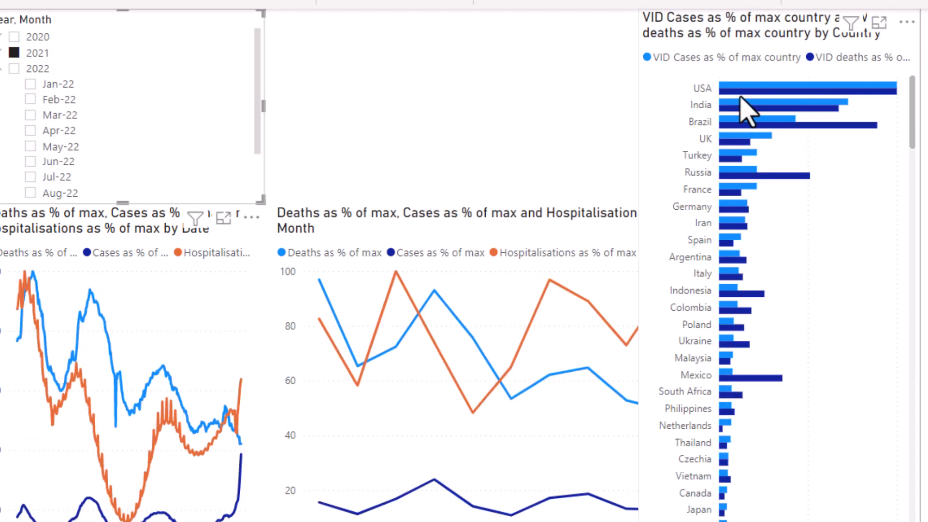
{"action": "mouse_move", "coordinate": [872, 88]}
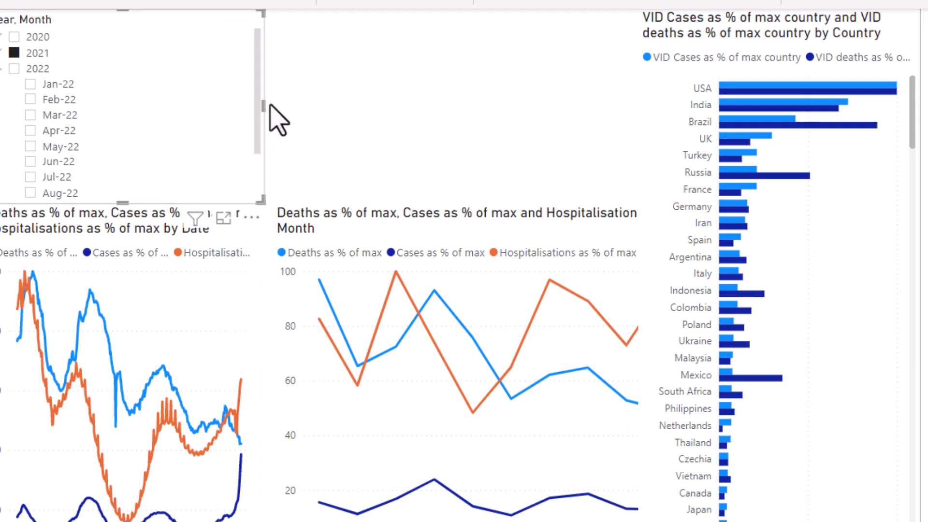
{"action": "left_click_drag", "start_coordinate": [264, 106], "coordinate": [346, 108]}
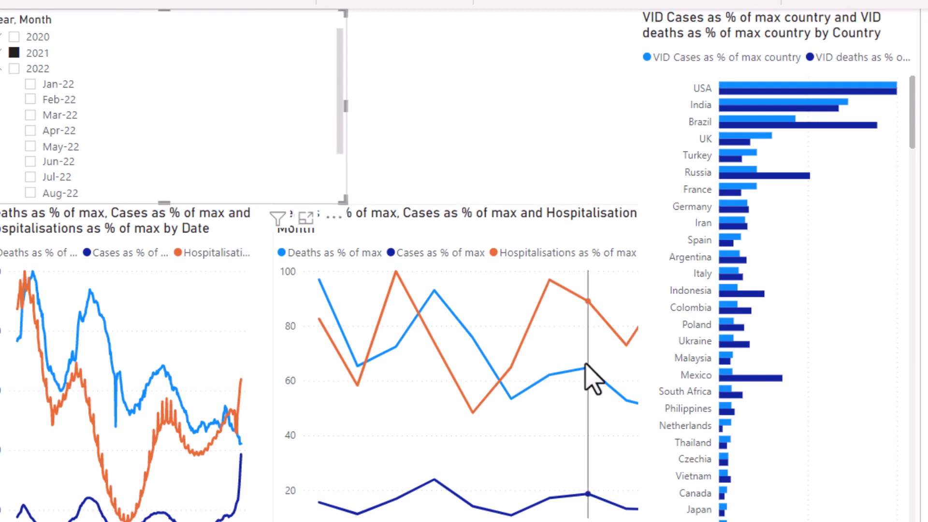